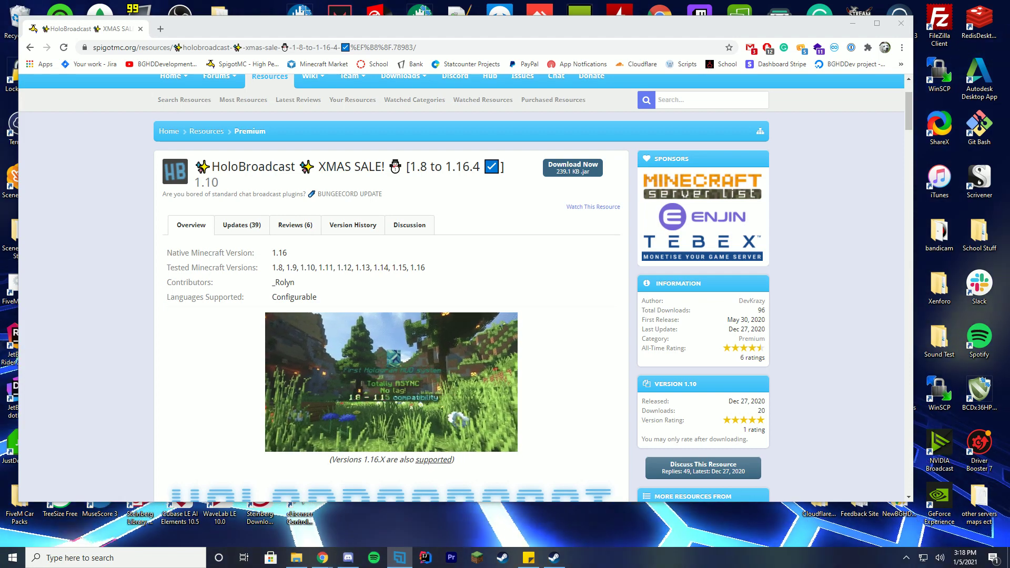
- Scroll through the HoloBroadcast overview, supported versions 1.8–1.16 and description
{"action": "scroll", "coordinate": [537, 334], "scroll_direction": "down", "scroll_amount": 6}
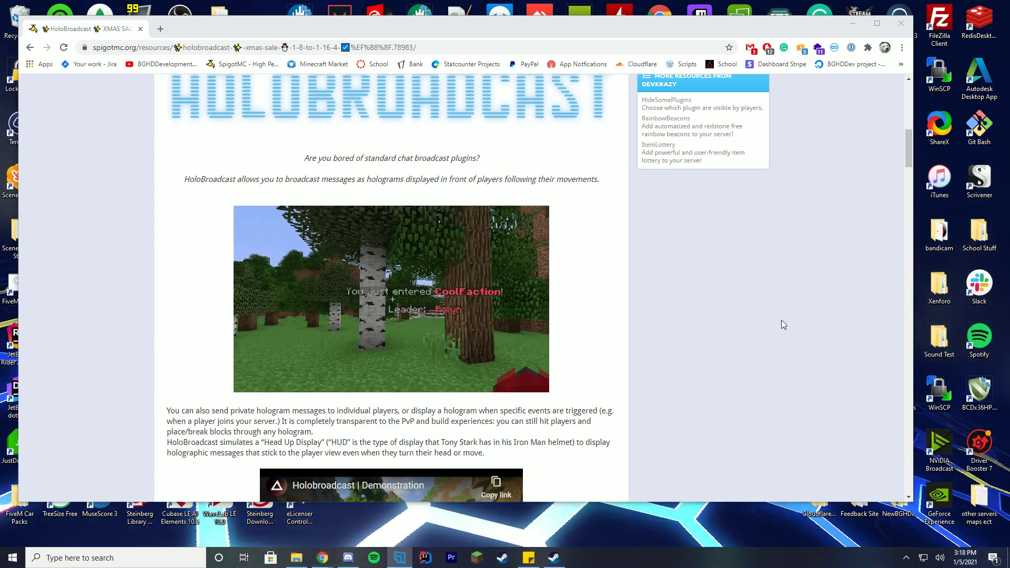
{"action": "scroll", "coordinate": [781, 321], "scroll_direction": "up", "scroll_amount": 6}
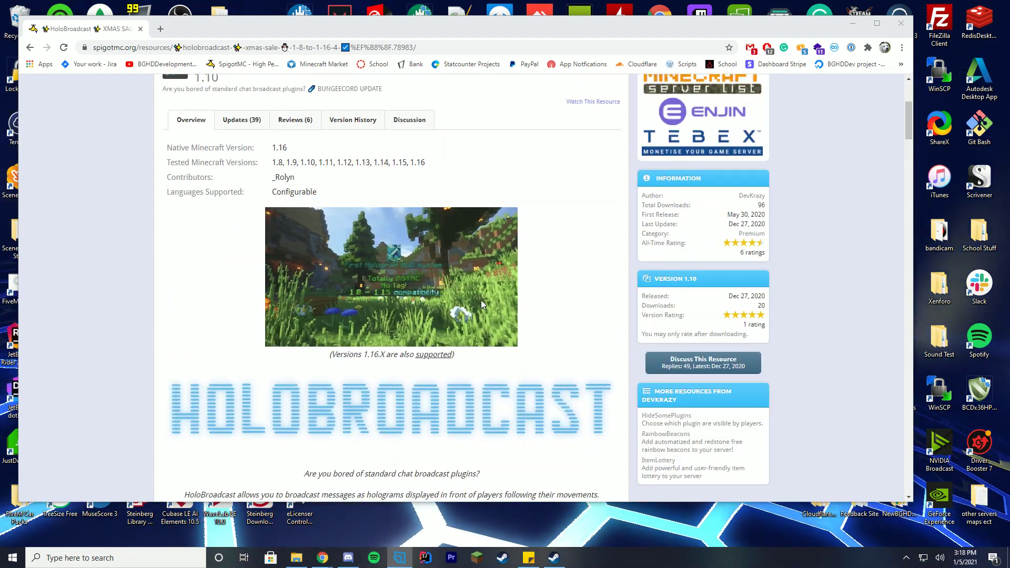
- Scroll past both videos to the Features list and Personal Settings GUI heading
{"action": "scroll", "coordinate": [605, 298], "scroll_direction": "down", "scroll_amount": 8}
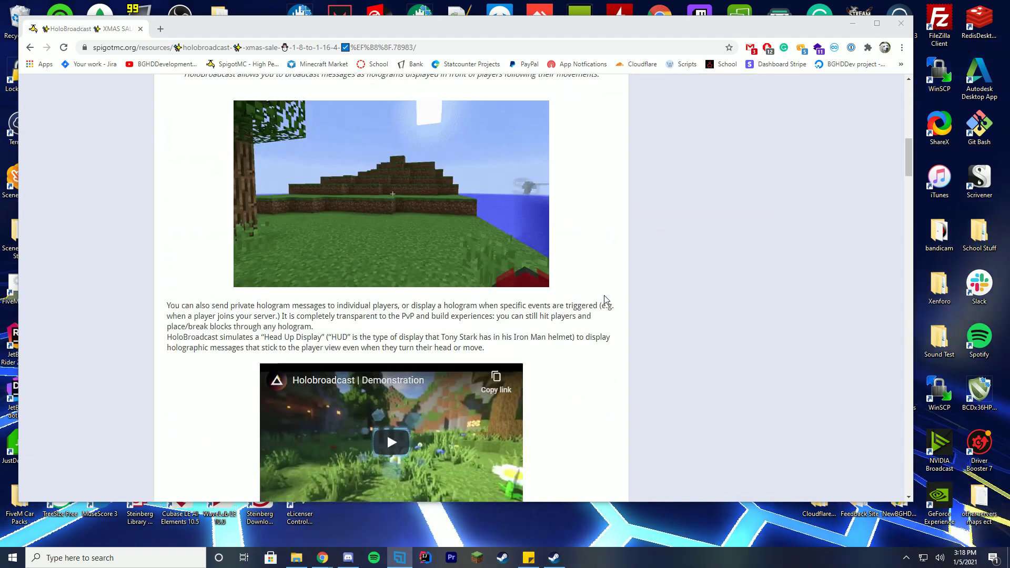
{"action": "scroll", "coordinate": [605, 298], "scroll_direction": "down", "scroll_amount": 12}
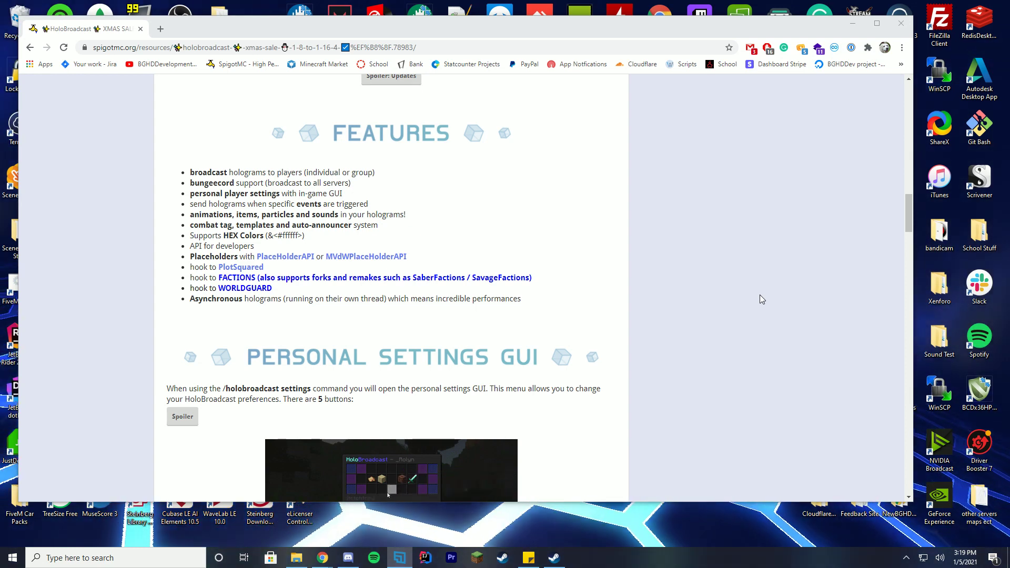
- Scroll down to the Commands section listing the /holobroadcast subcommands
{"action": "scroll", "coordinate": [700, 217], "scroll_direction": "down", "scroll_amount": 5}
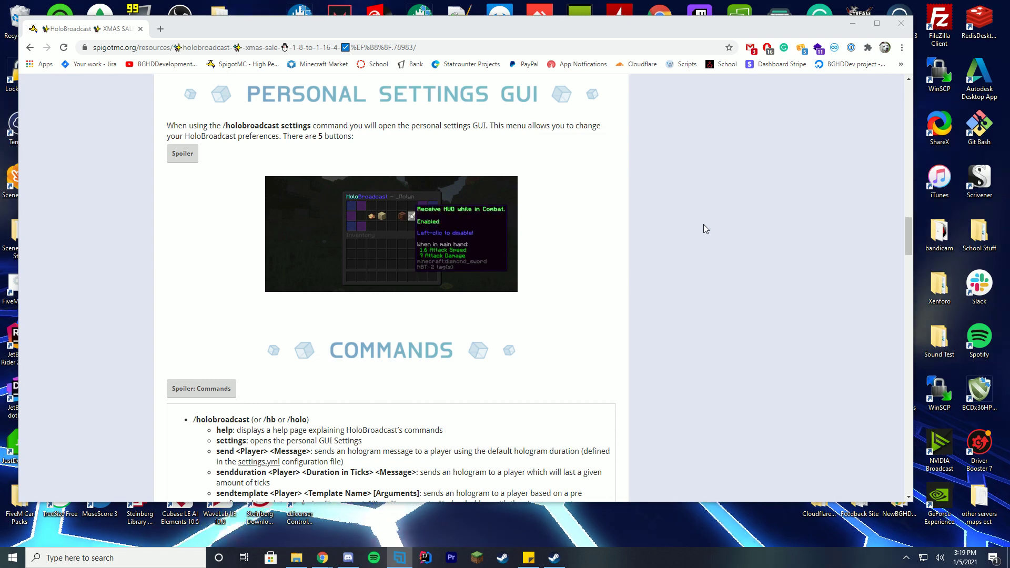
{"action": "scroll", "coordinate": [695, 206], "scroll_direction": "down", "scroll_amount": 5}
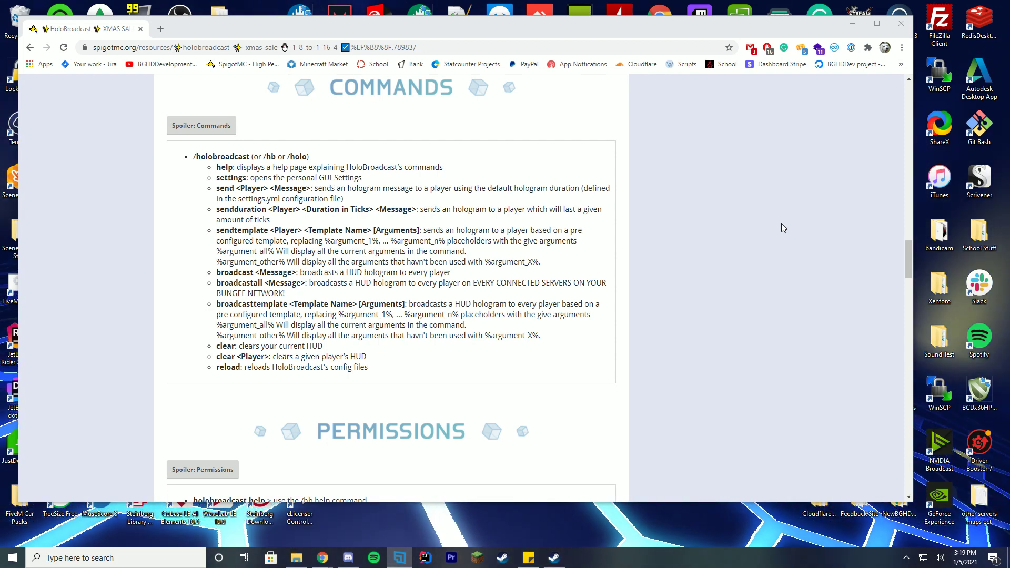
- Scroll through the Permissions and Message Format placeholders to the Configuration heading
{"action": "scroll", "coordinate": [741, 244], "scroll_direction": "down", "scroll_amount": 5}
{"action": "scroll", "coordinate": [726, 242], "scroll_direction": "down", "scroll_amount": 1}
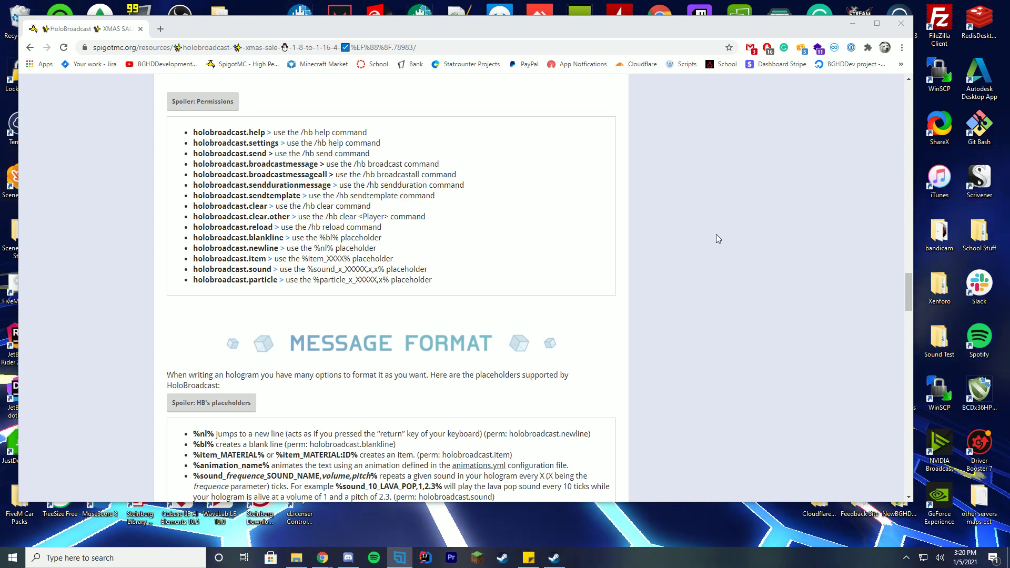
{"action": "scroll", "coordinate": [717, 238], "scroll_direction": "down", "scroll_amount": 4}
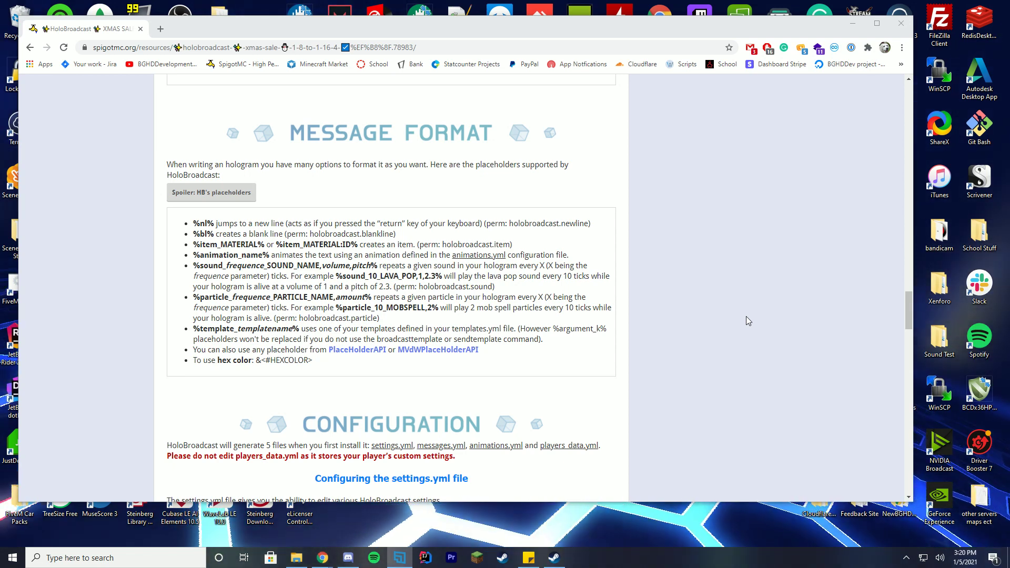
- Browse the Configuration section, expanding and collapsing the WorldGuard usage details
{"action": "scroll", "coordinate": [797, 248], "scroll_direction": "down", "scroll_amount": 6}
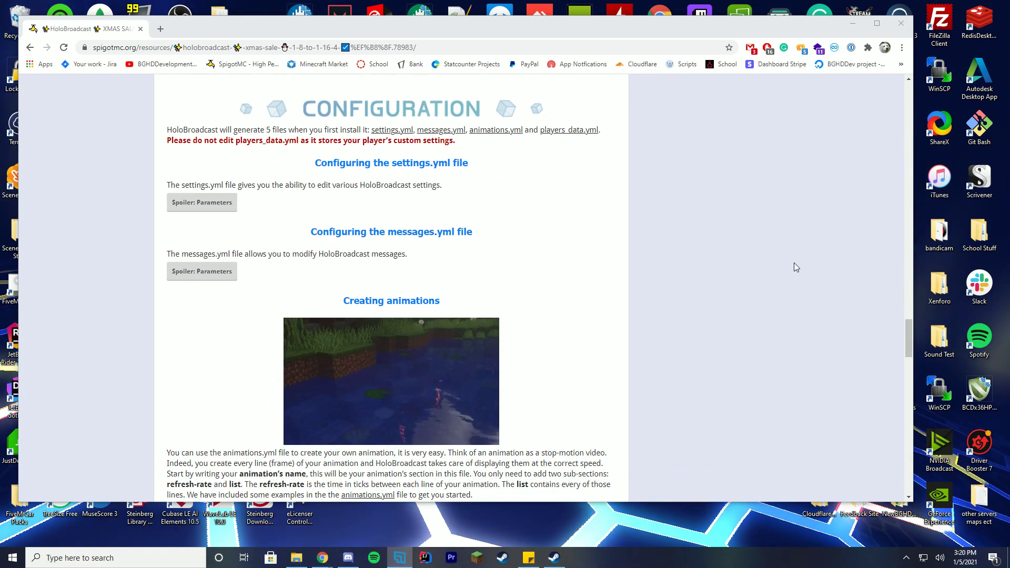
{"action": "scroll", "coordinate": [790, 272], "scroll_direction": "down", "scroll_amount": 1}
{"action": "scroll", "coordinate": [789, 274], "scroll_direction": "up", "scroll_amount": 1}
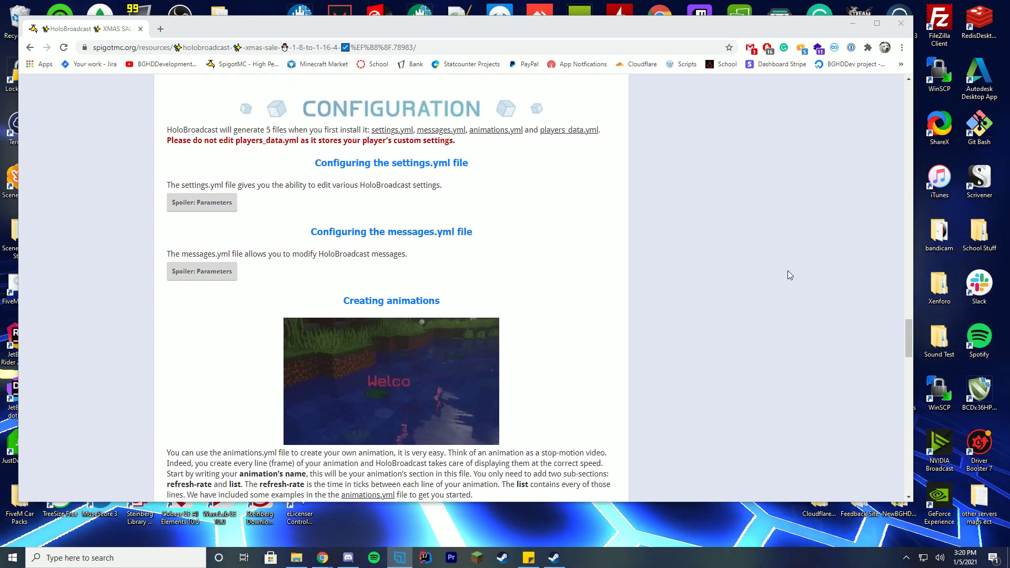
{"action": "scroll", "coordinate": [789, 274], "scroll_direction": "down", "scroll_amount": 5}
{"action": "scroll", "coordinate": [788, 272], "scroll_direction": "up", "scroll_amount": 1}
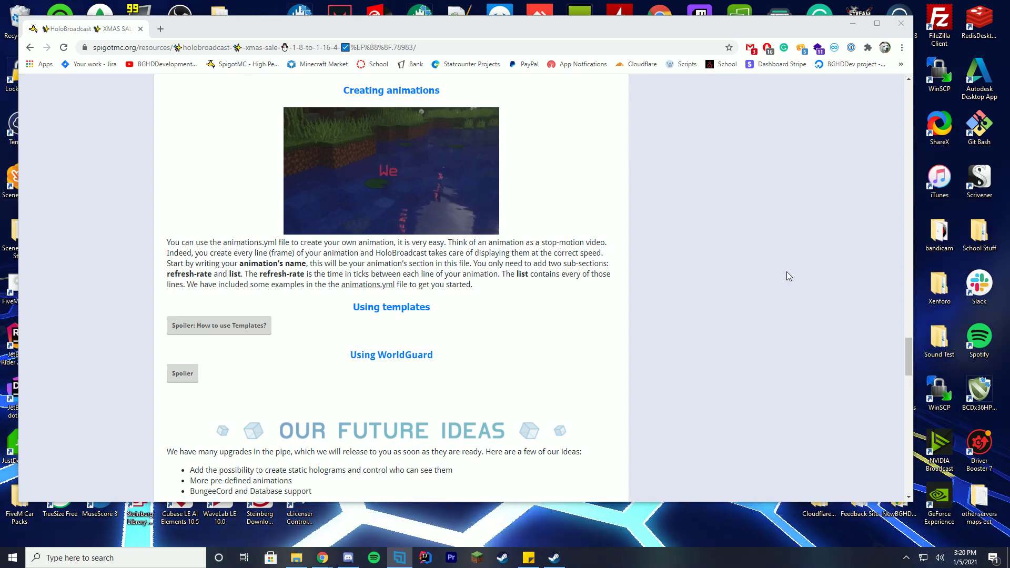
{"action": "scroll", "coordinate": [758, 187], "scroll_direction": "down", "scroll_amount": 3}
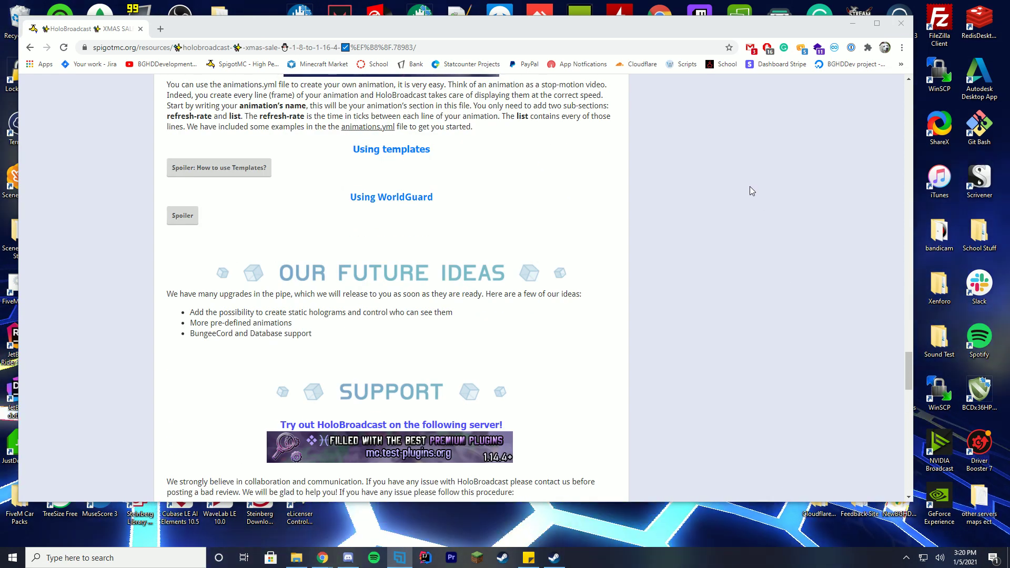
{"action": "scroll", "coordinate": [749, 187], "scroll_direction": "down", "scroll_amount": 2}
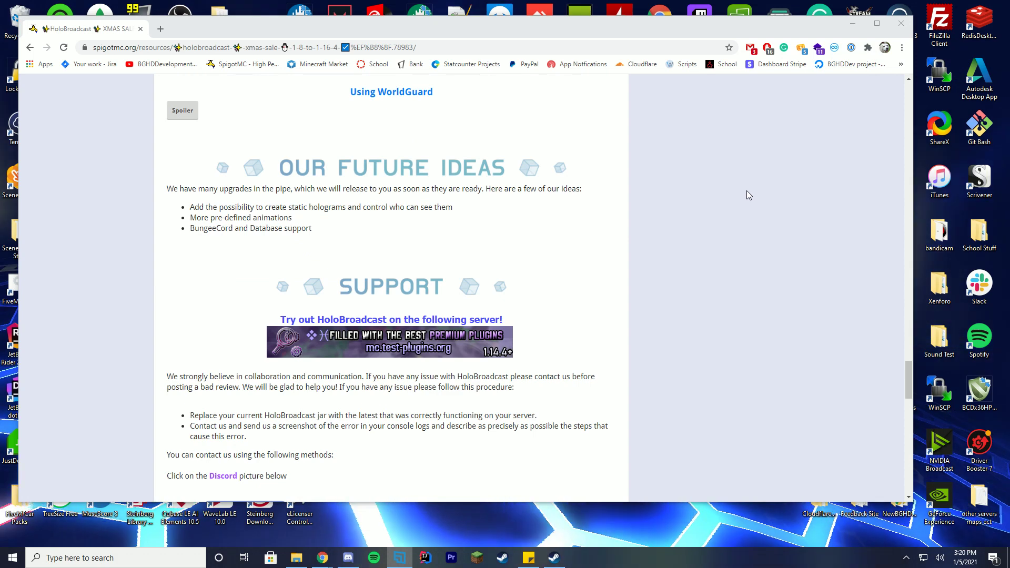
{"action": "left_click", "coordinate": [177, 114]}
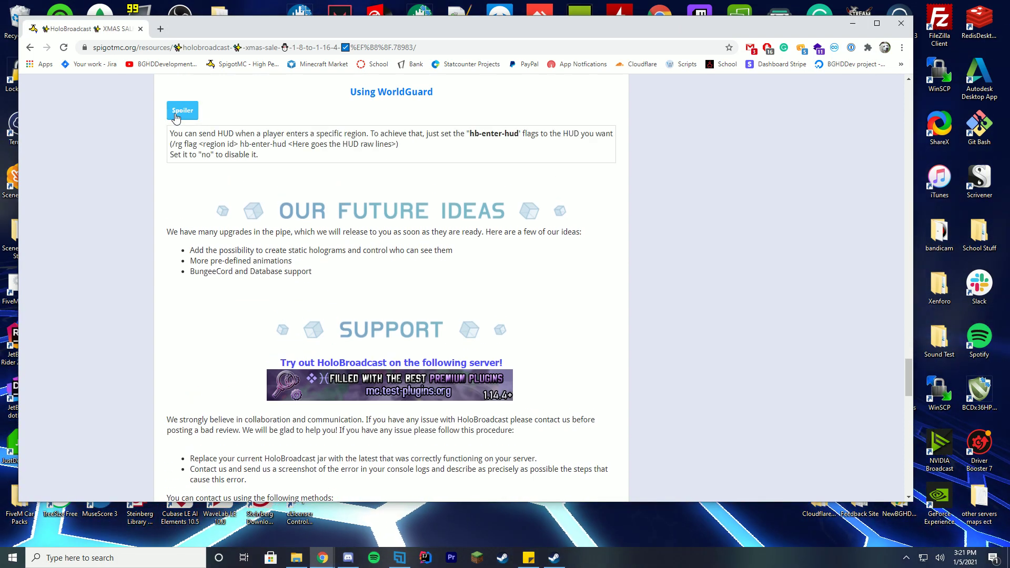
{"action": "left_click", "coordinate": [177, 114]}
{"action": "scroll", "coordinate": [93, 164], "scroll_direction": "down", "scroll_amount": 2}
{"action": "scroll", "coordinate": [93, 162], "scroll_direction": "up", "scroll_amount": 1}
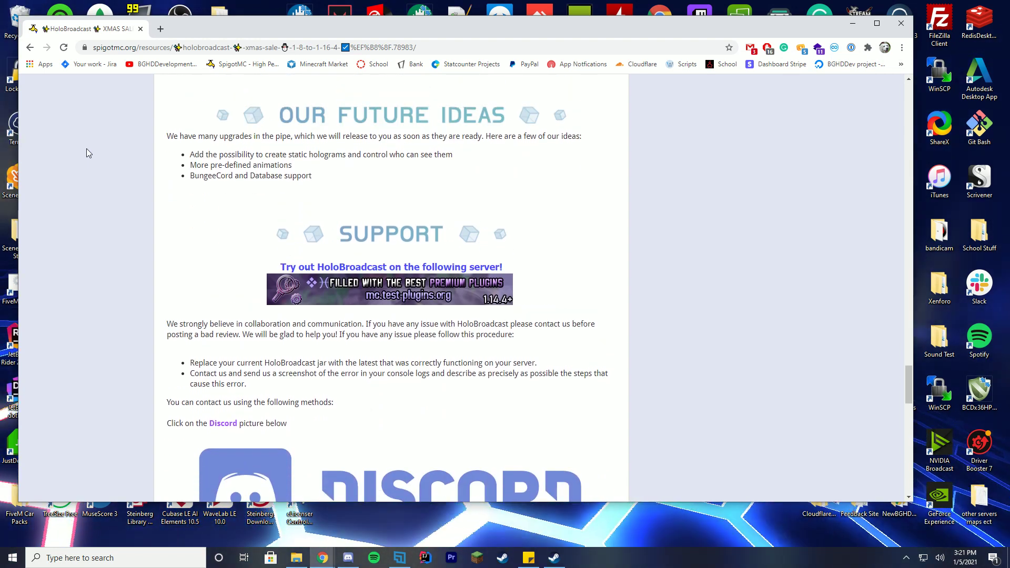
- Download HoloBroadcast.jar, keep it despite the warning, and bring up the plugins folder
{"action": "scroll", "coordinate": [487, 228], "scroll_direction": "down", "scroll_amount": 2}
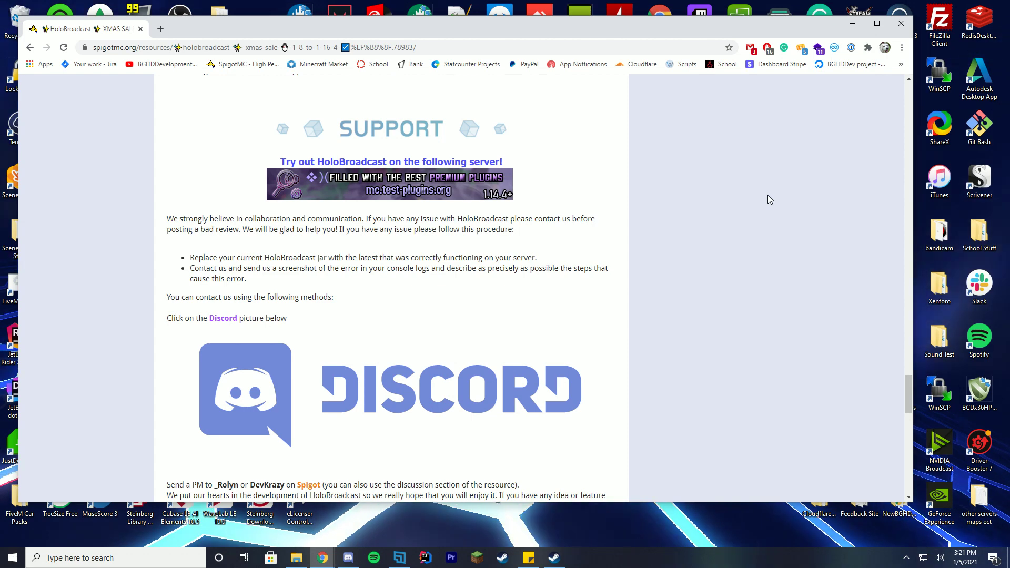
{"action": "scroll", "coordinate": [768, 199], "scroll_direction": "down", "scroll_amount": 2}
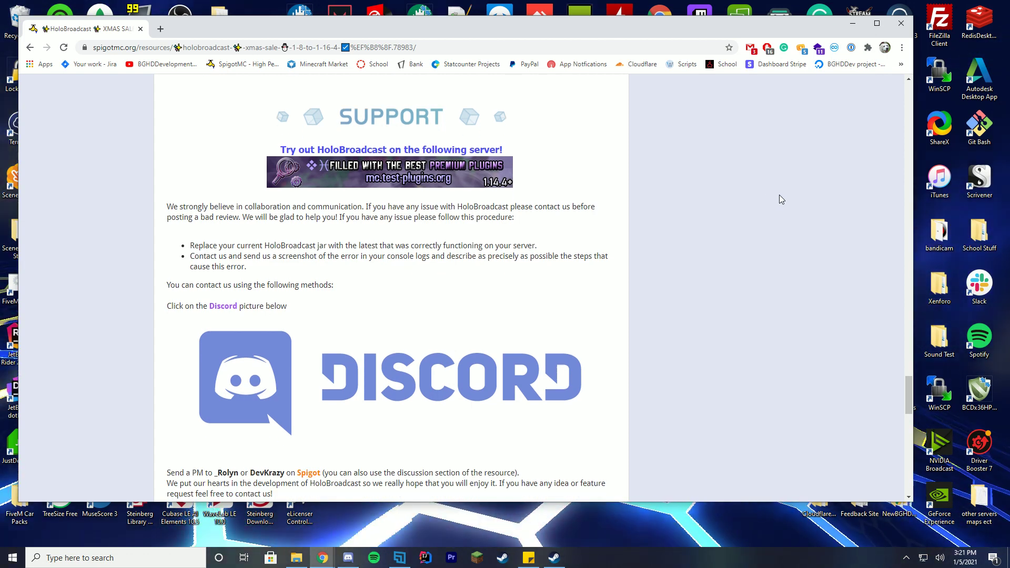
{"action": "scroll", "coordinate": [779, 234], "scroll_direction": "down", "scroll_amount": 3}
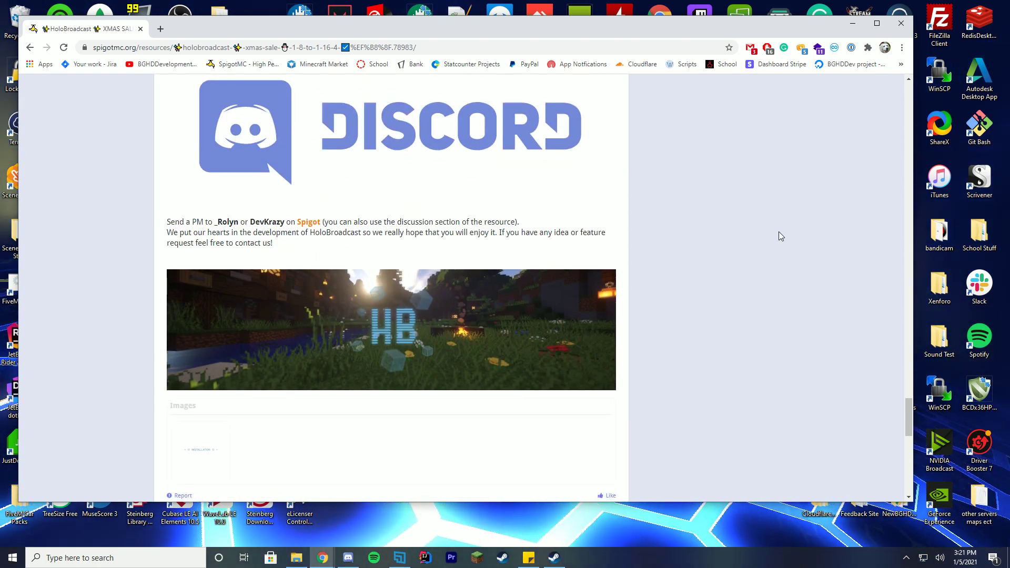
{"action": "scroll", "coordinate": [779, 234], "scroll_direction": "down", "scroll_amount": 3}
{"action": "scroll", "coordinate": [779, 339], "scroll_direction": "up", "scroll_amount": 20}
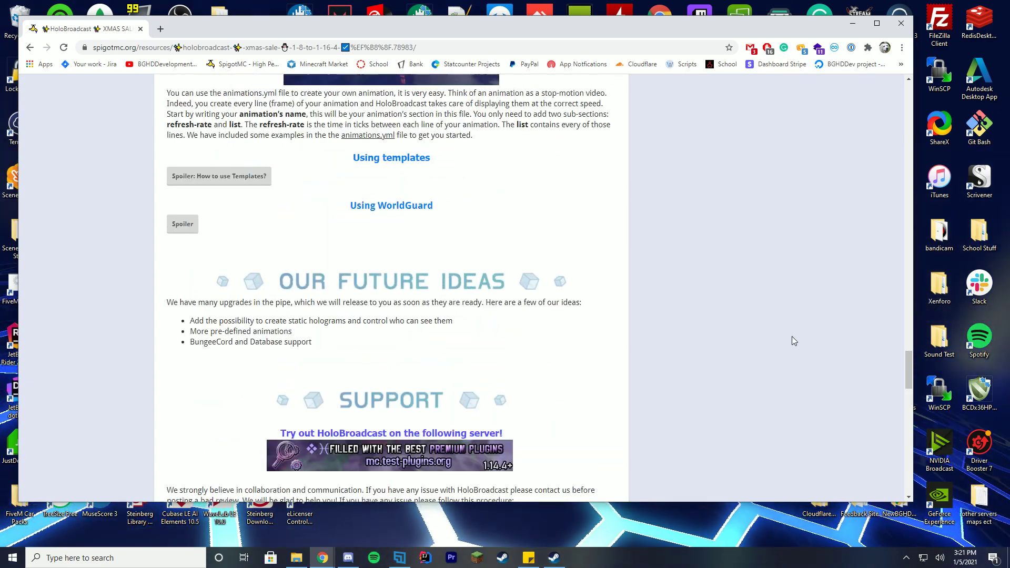
{"action": "scroll", "coordinate": [823, 369], "scroll_direction": "up", "scroll_amount": 20}
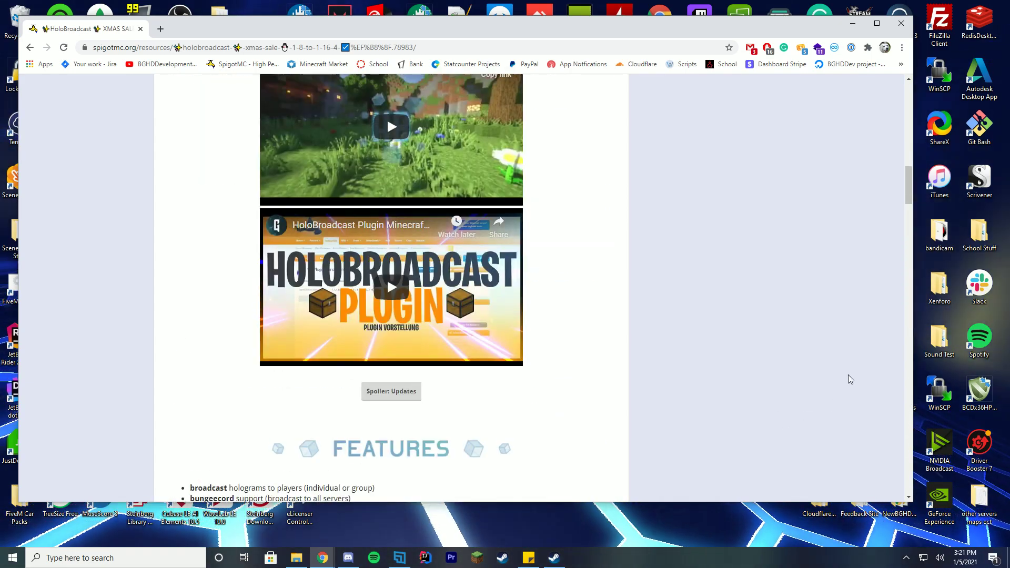
{"action": "scroll", "coordinate": [824, 375], "scroll_direction": "up", "scroll_amount": 4}
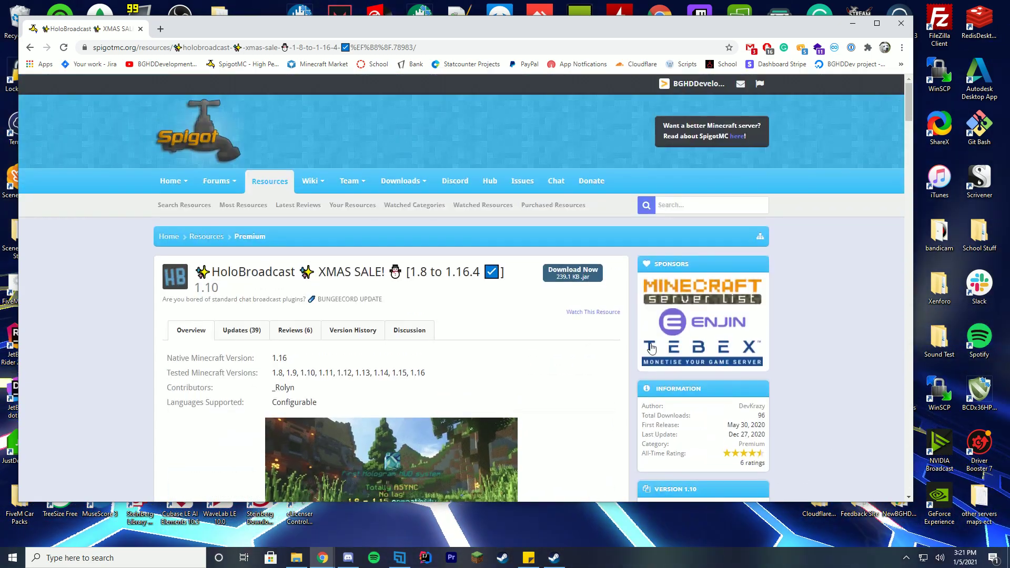
{"action": "left_click", "coordinate": [573, 273]}
{"action": "left_click", "coordinate": [202, 485]}
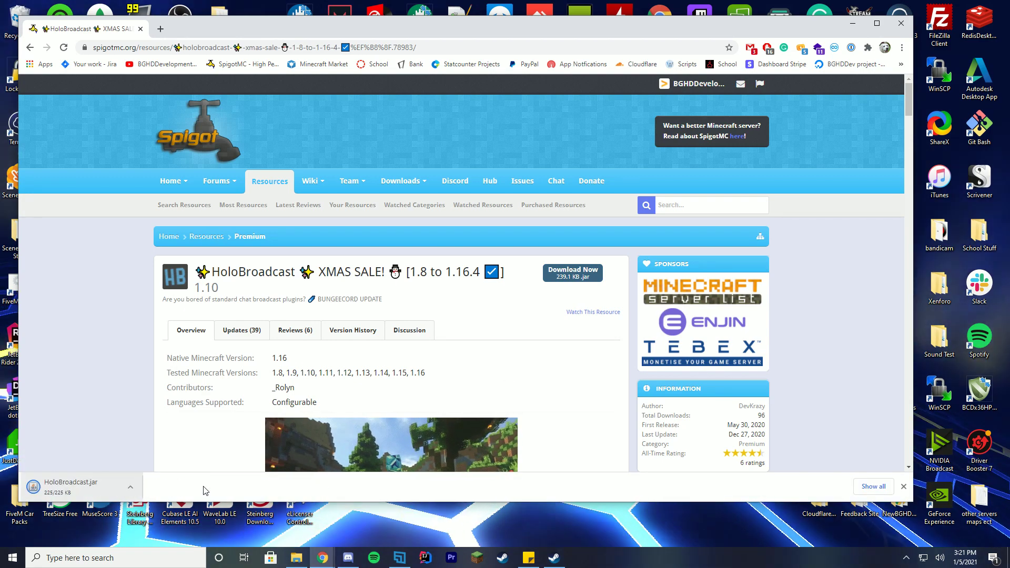
{"action": "left_click", "coordinate": [297, 558]}
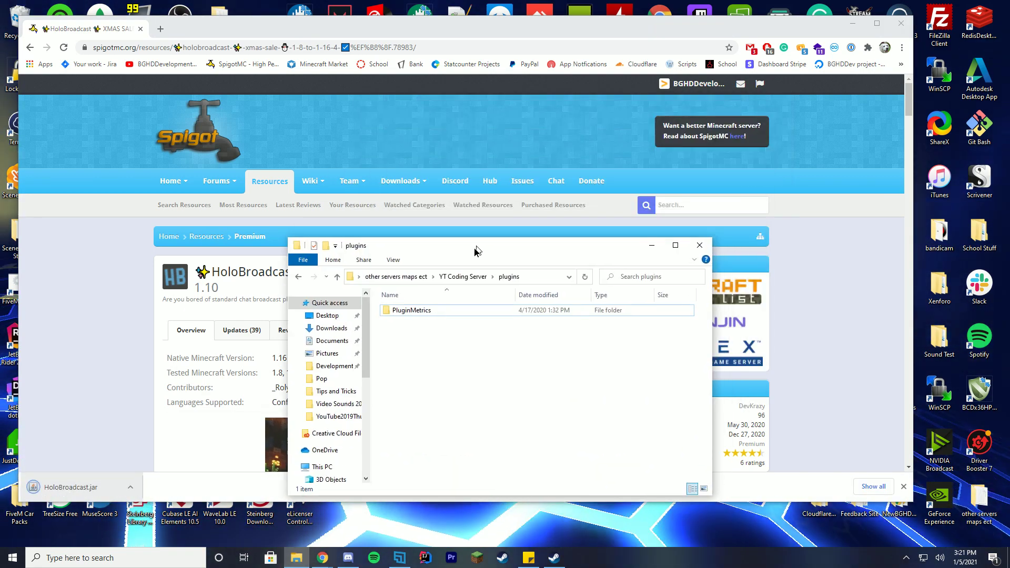
- Move HoloBroadcast.jar into the plugins folder and launch the server start script
{"action": "left_click_drag", "start_coordinate": [79, 486], "coordinate": [435, 419]}
{"action": "left_click", "coordinate": [436, 293]}
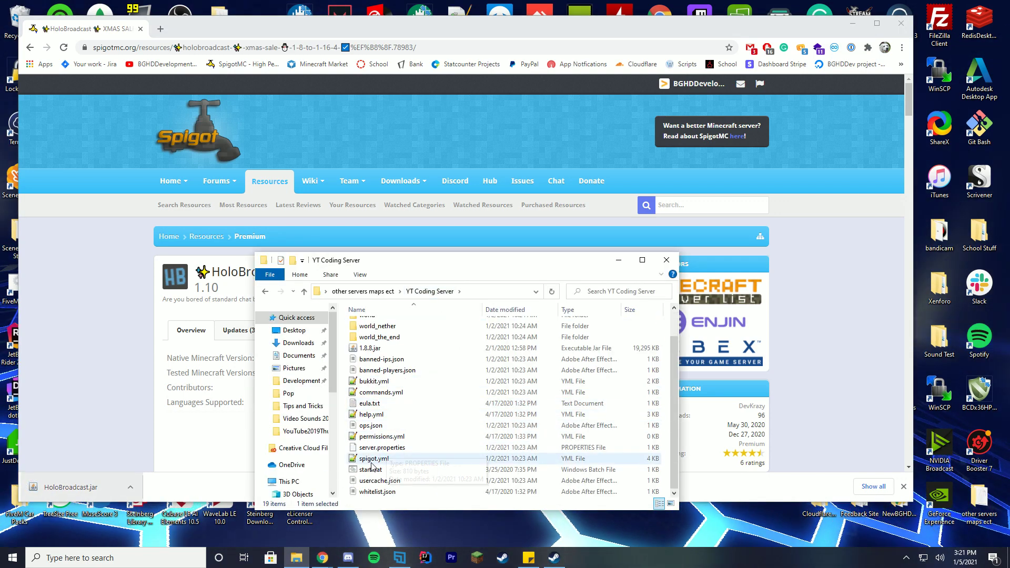
{"action": "scroll", "coordinate": [384, 463], "scroll_direction": "down", "scroll_amount": 1}
{"action": "left_click", "coordinate": [370, 470]}
{"action": "double_click", "coordinate": [370, 470]}
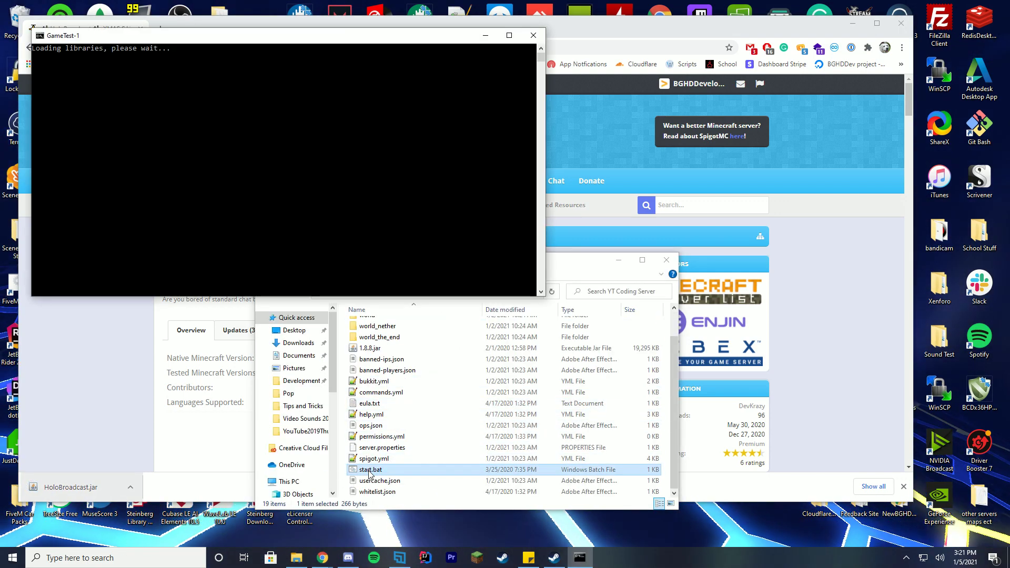
- Open the generated HoloBroadcast plugin folder and its settings.yml in Notepad++
{"action": "left_click_drag", "start_coordinate": [338, 35], "coordinate": [725, 100]}
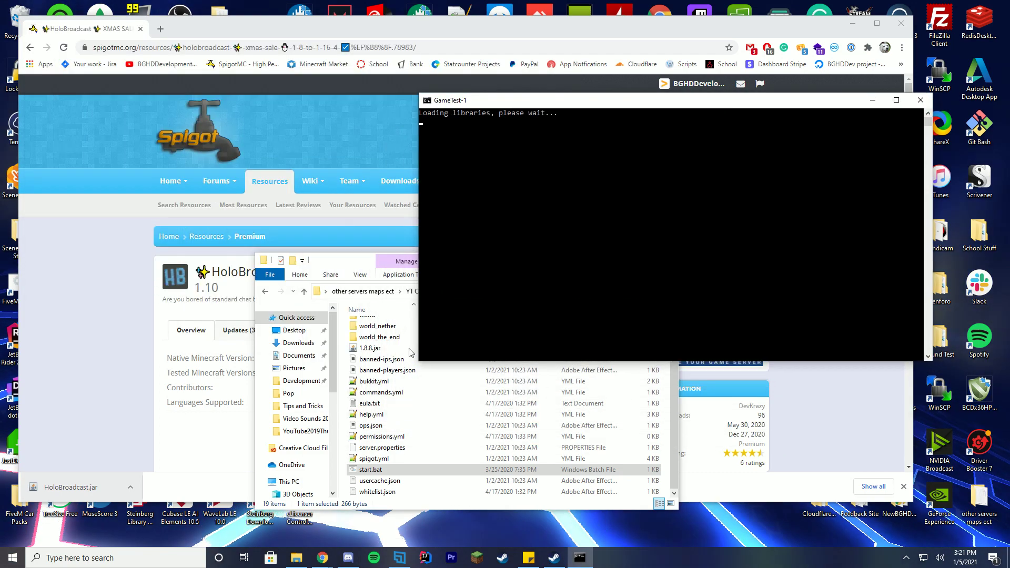
{"action": "scroll", "coordinate": [371, 369], "scroll_direction": "up", "scroll_amount": 1}
{"action": "left_click", "coordinate": [371, 337]}
{"action": "double_click", "coordinate": [371, 337]}
{"action": "left_click_drag", "start_coordinate": [400, 260], "coordinate": [174, 230]}
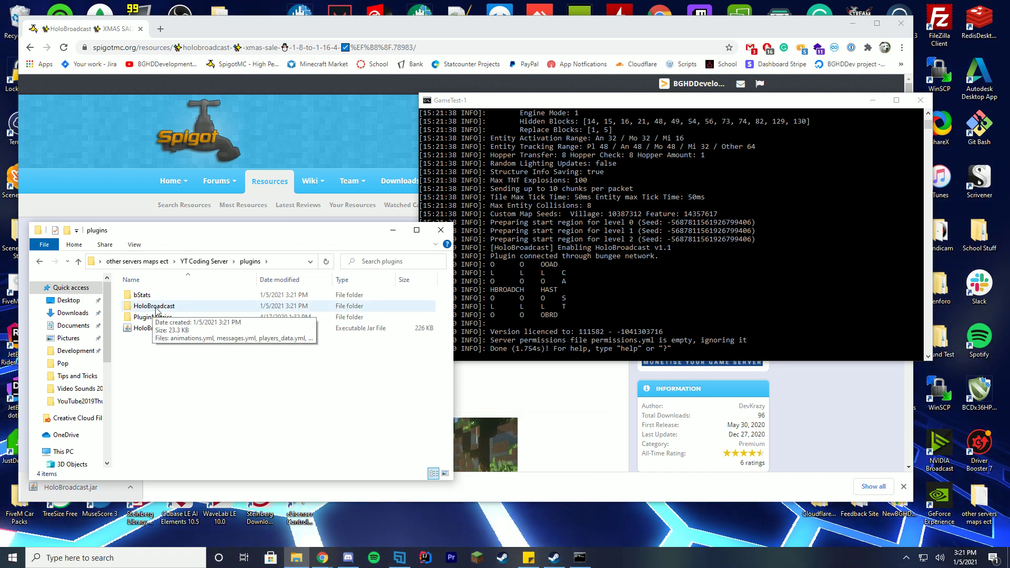
{"action": "double_click", "coordinate": [177, 310]}
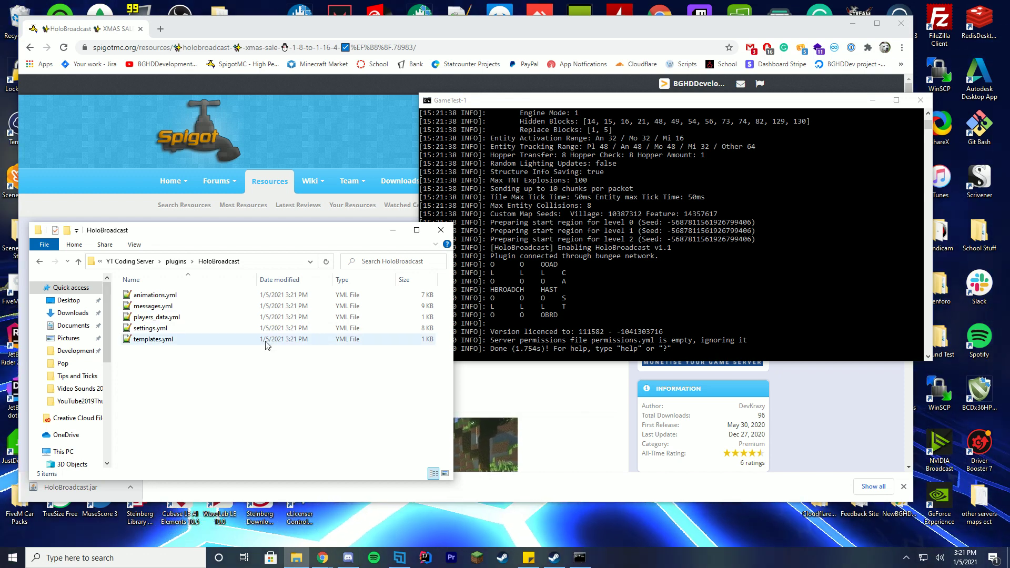
{"action": "double_click", "coordinate": [173, 332]}
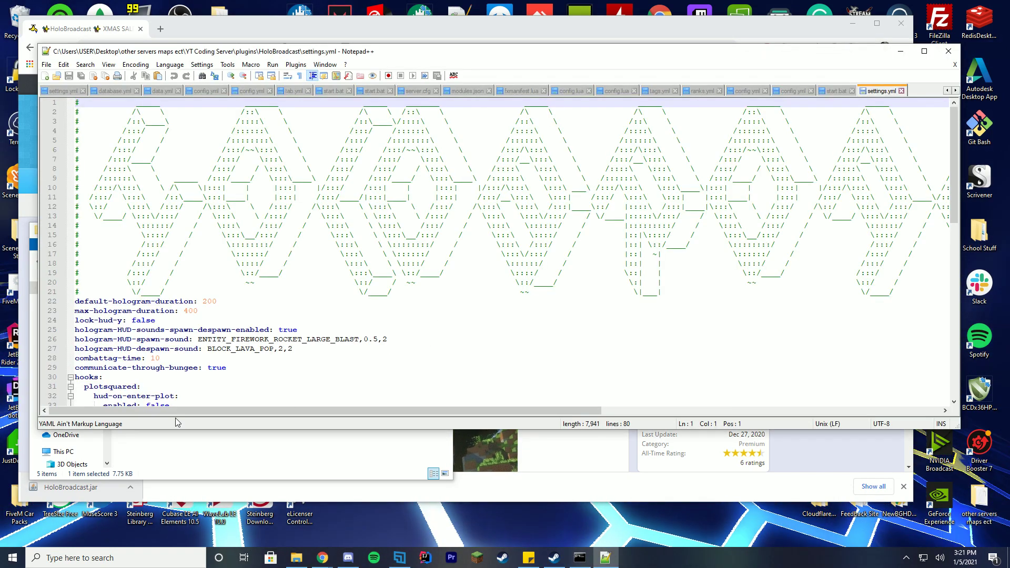
- Arrange the Notepad++ window and scroll down through settings.yml
{"action": "mouse_move", "coordinate": [177, 410]}
{"action": "left_mouse_down"}
{"action": "mouse_move", "coordinate": [463, 411]}
{"action": "mouse_move", "coordinate": [177, 410]}
{"action": "left_mouse_up"}
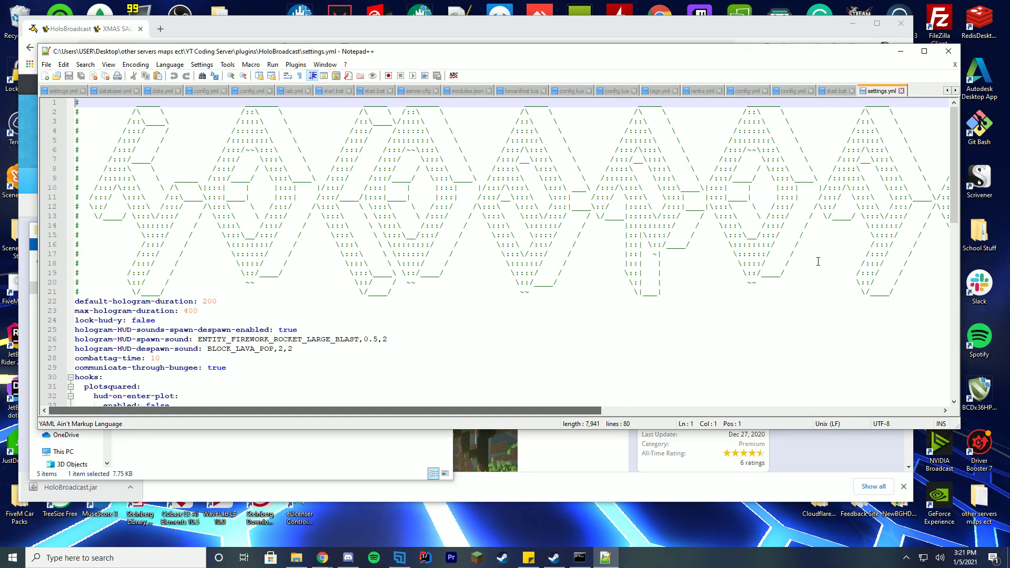
{"action": "left_click_drag", "start_coordinate": [309, 411], "coordinate": [649, 409]}
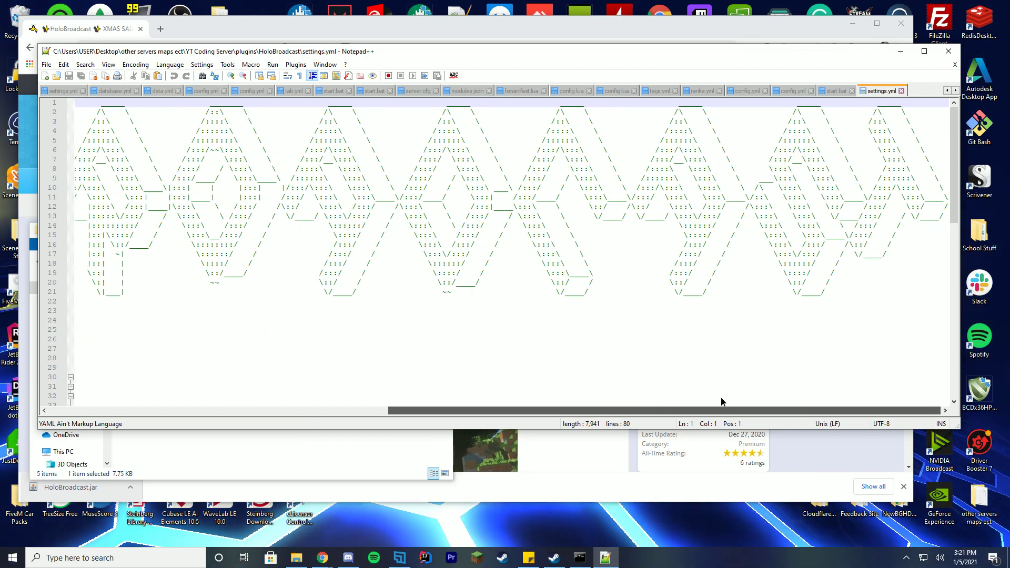
{"action": "left_click_drag", "start_coordinate": [722, 409], "coordinate": [170, 411]}
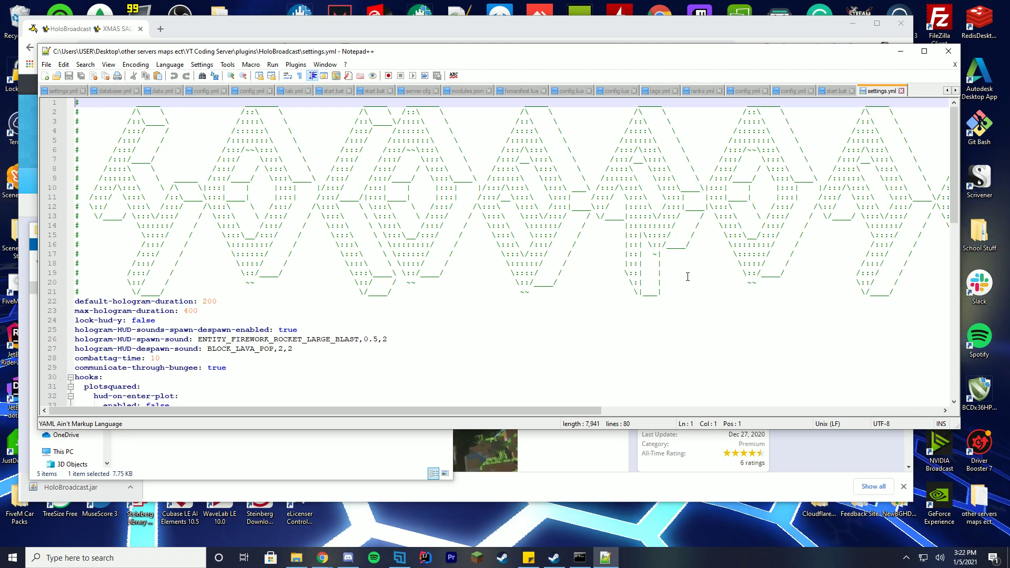
{"action": "scroll", "coordinate": [479, 245], "scroll_direction": "down", "scroll_amount": 4}
{"action": "scroll", "coordinate": [498, 253], "scroll_direction": "down", "scroll_amount": 2}
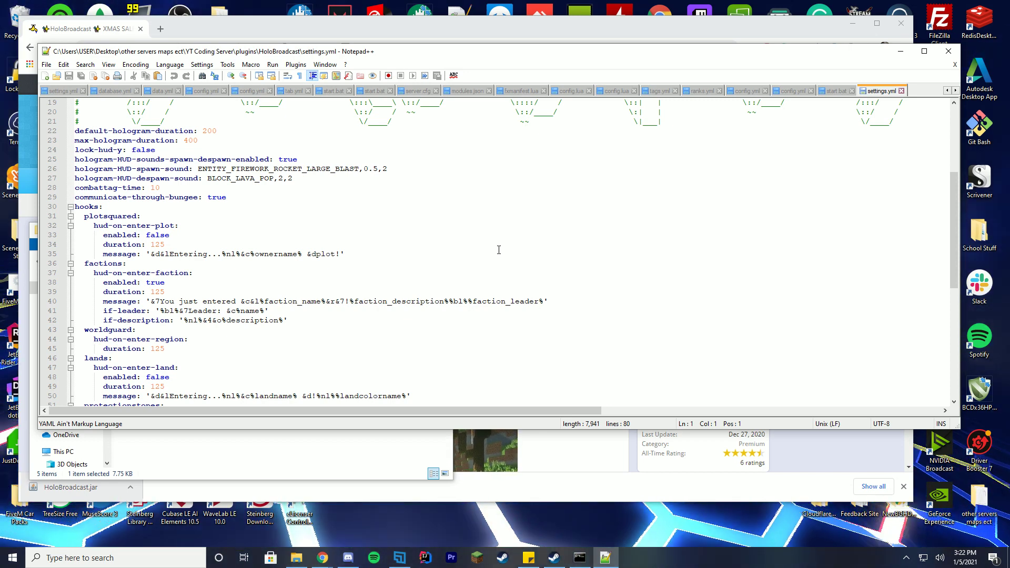
{"action": "scroll", "coordinate": [326, 190], "scroll_direction": "down", "scroll_amount": 3}
{"action": "scroll", "coordinate": [326, 186], "scroll_direction": "down", "scroll_amount": 3}
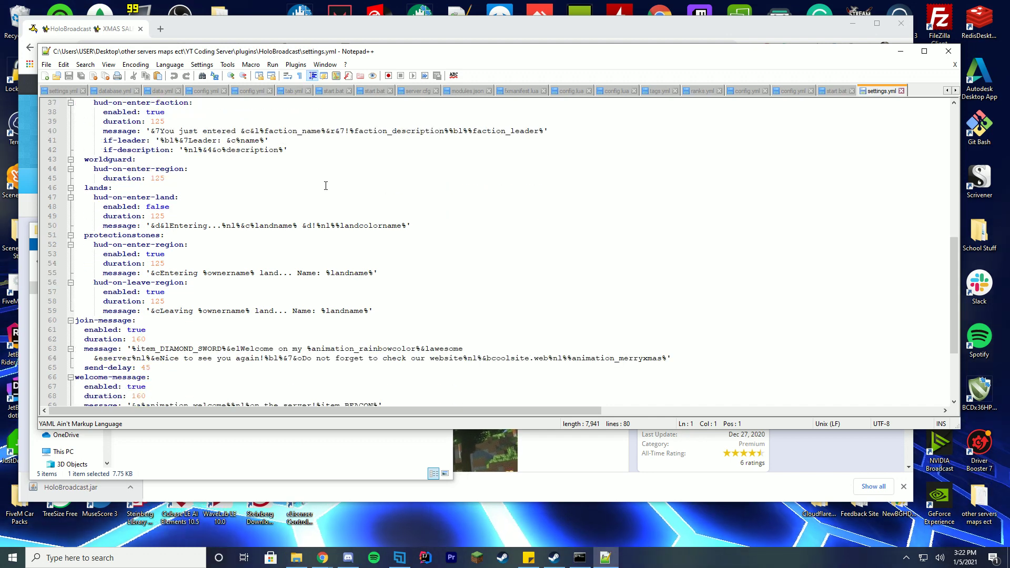
{"action": "scroll", "coordinate": [326, 185], "scroll_direction": "down", "scroll_amount": 3}
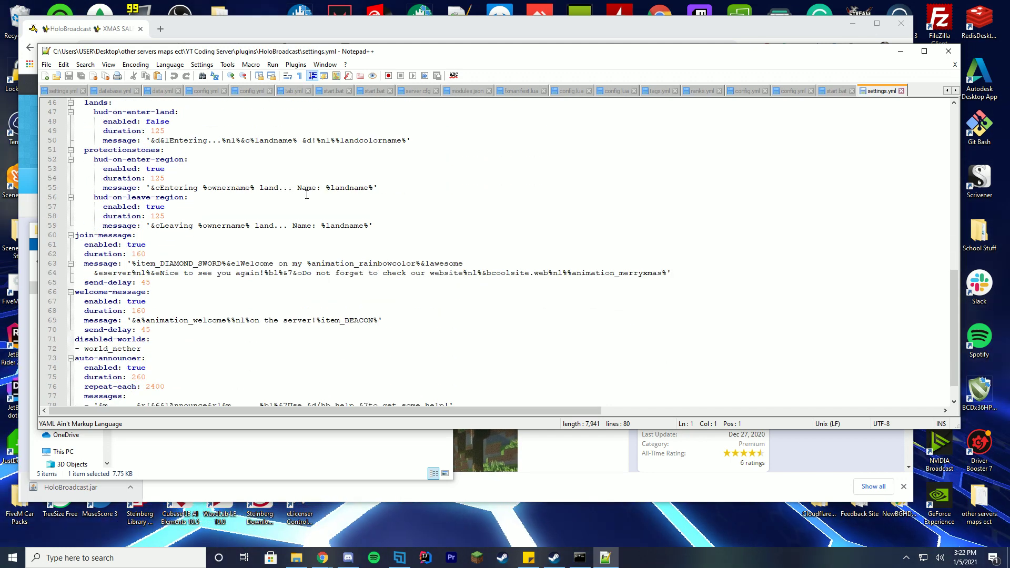
- Go over the join-message enabled flag, duration, DIAMOND_SWORD item and rainbowcolor animation
{"action": "left_click", "coordinate": [243, 244]}
{"action": "scroll", "coordinate": [335, 259], "scroll_direction": "down", "scroll_amount": 1}
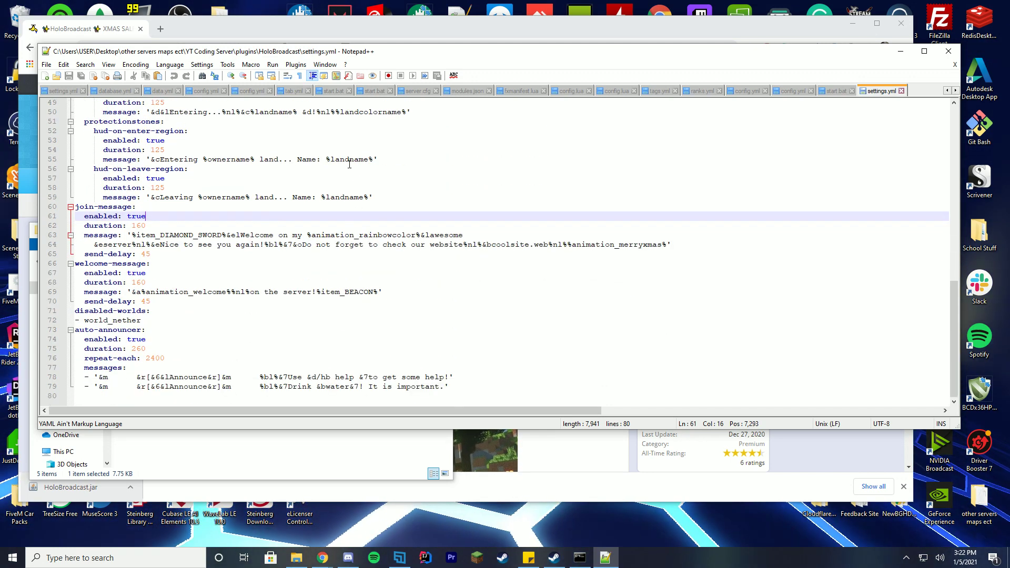
{"action": "left_click", "coordinate": [297, 225]}
{"action": "left_click_drag", "start_coordinate": [179, 234], "coordinate": [193, 235]}
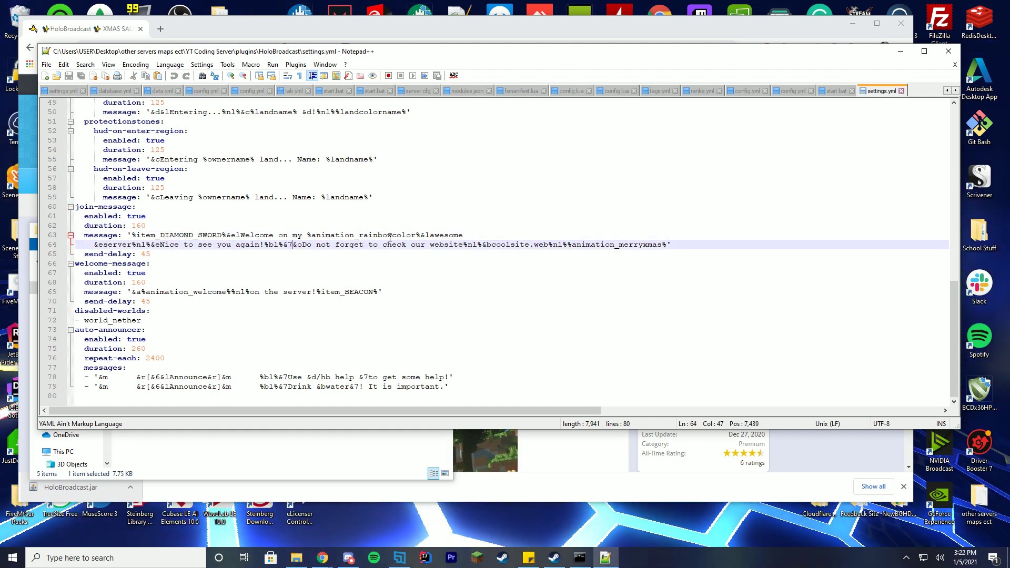
{"action": "left_click", "coordinate": [407, 235]}
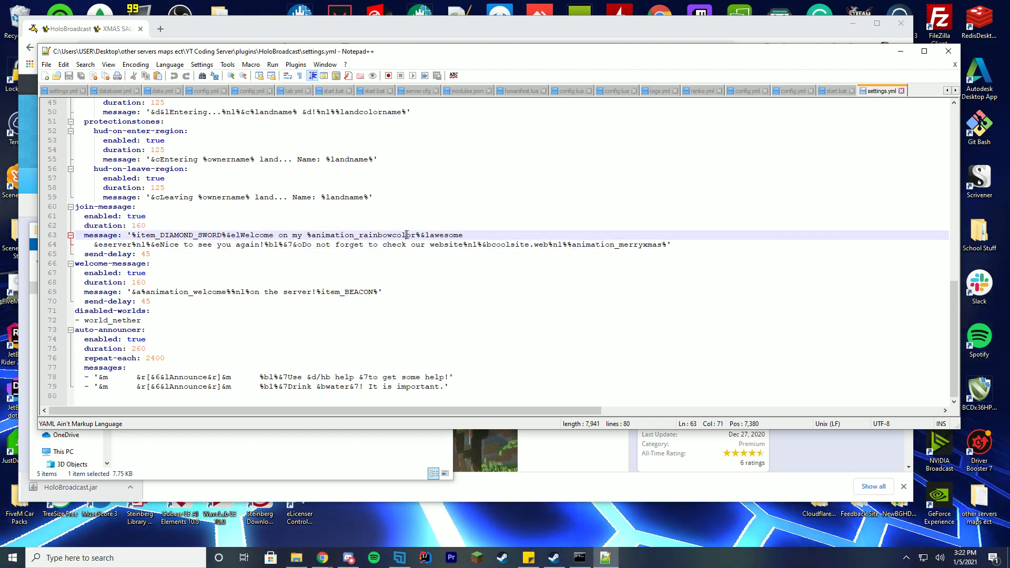
- Review the welcome-message enabled flag, disabled-worlds list, and auto-announcer duration and repeat interval
{"action": "left_click", "coordinate": [217, 273]}
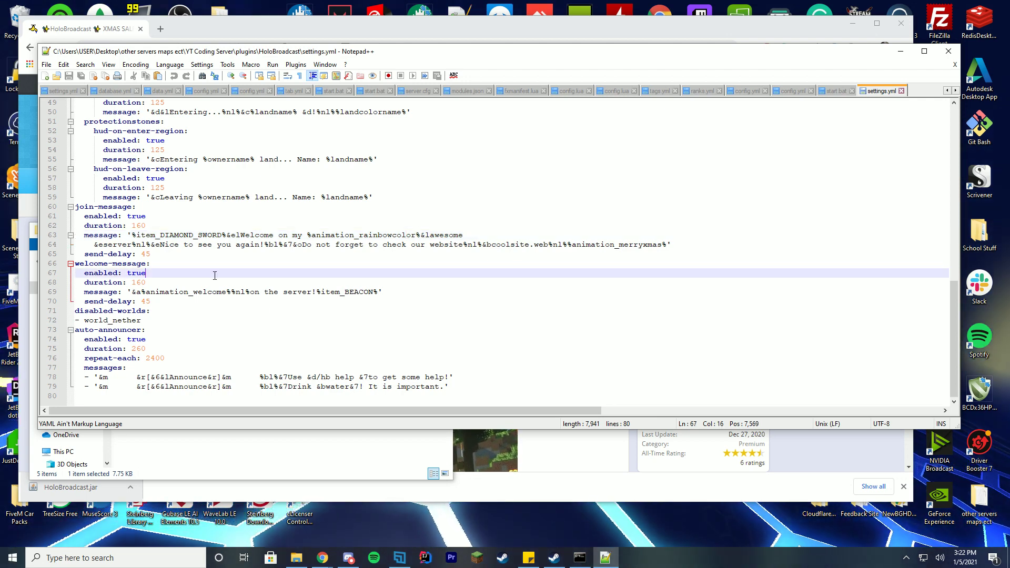
{"action": "left_click", "coordinate": [316, 311]}
{"action": "left_click", "coordinate": [382, 341]}
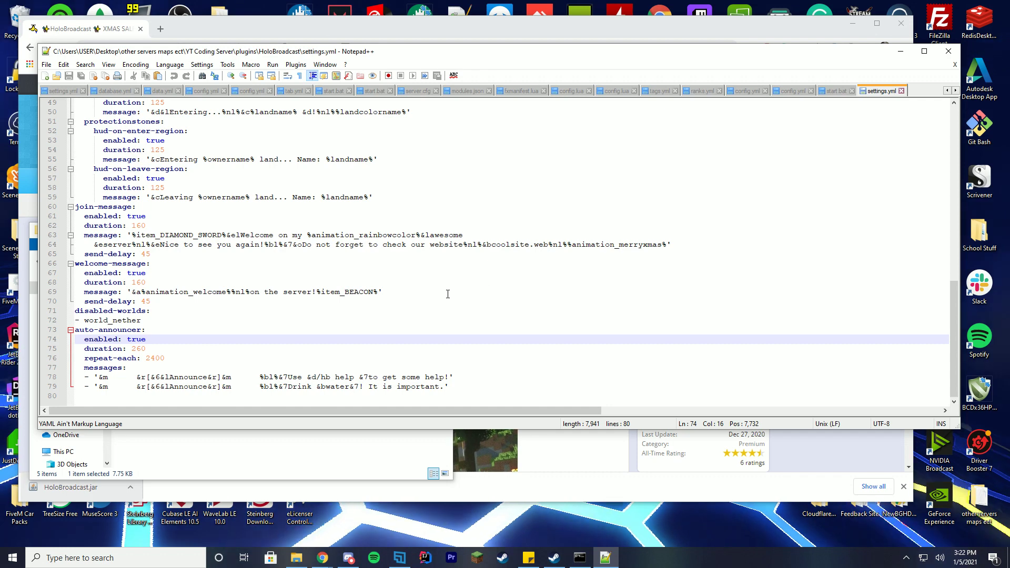
{"action": "left_click", "coordinate": [164, 350]}
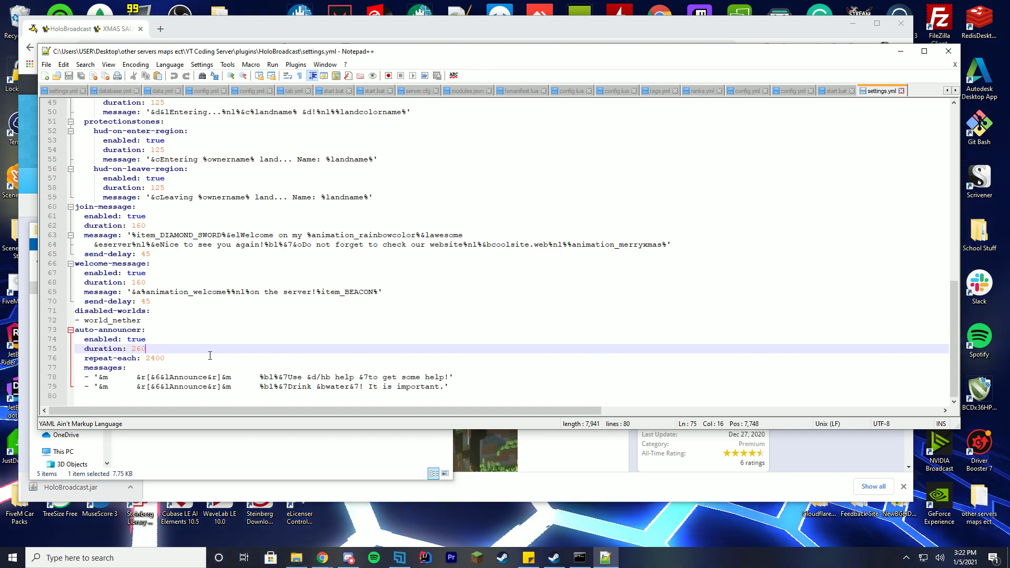
{"action": "left_click", "coordinate": [210, 356]}
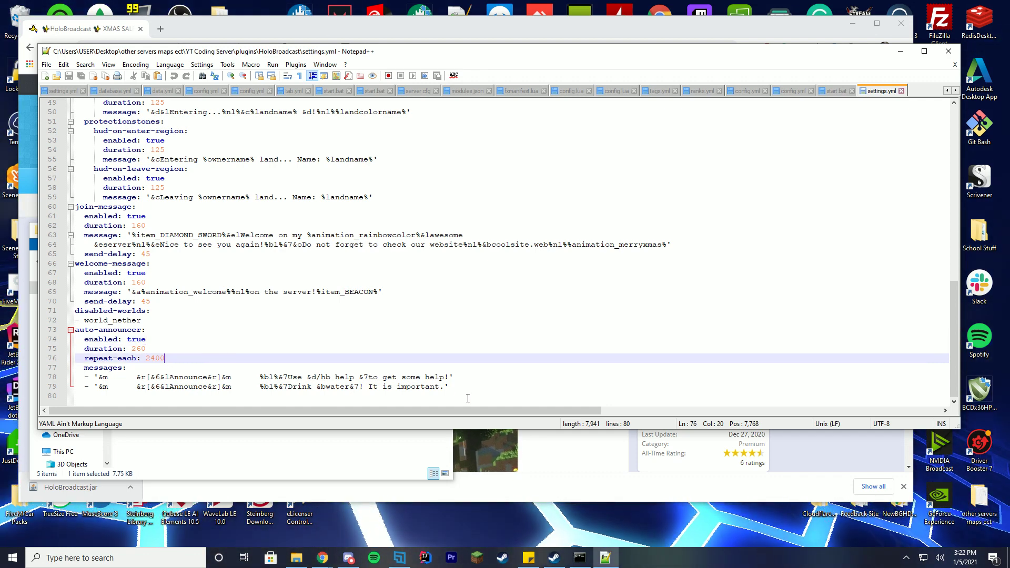
{"action": "left_click", "coordinate": [316, 473]}
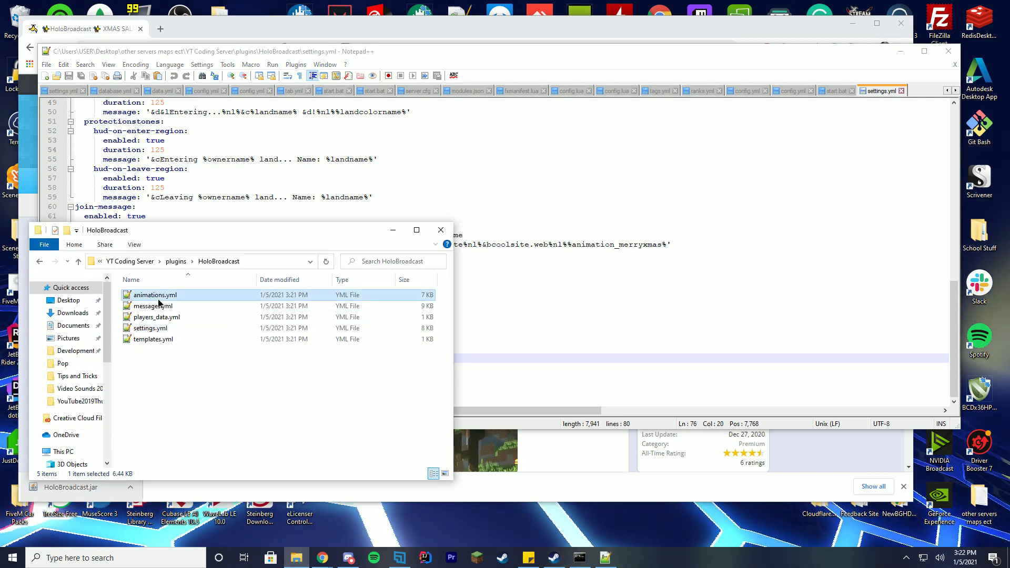
- Open animations.yml and look over the rainbowcolor animation and its refresh-rate
{"action": "double_click", "coordinate": [179, 296]}
{"action": "scroll", "coordinate": [361, 245], "scroll_direction": "down", "scroll_amount": 6}
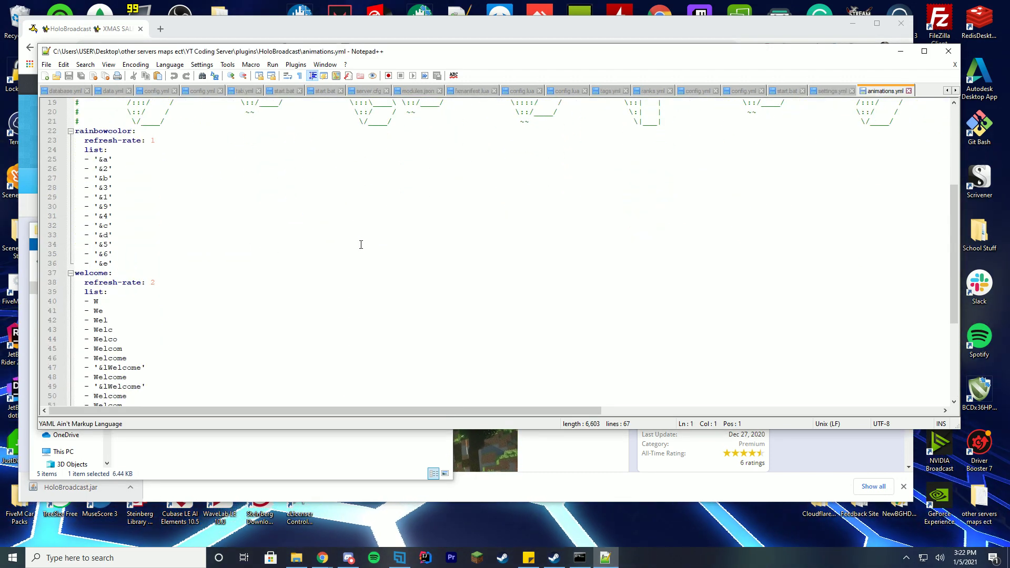
{"action": "left_click", "coordinate": [79, 134]}
{"action": "left_click", "coordinate": [99, 141]}
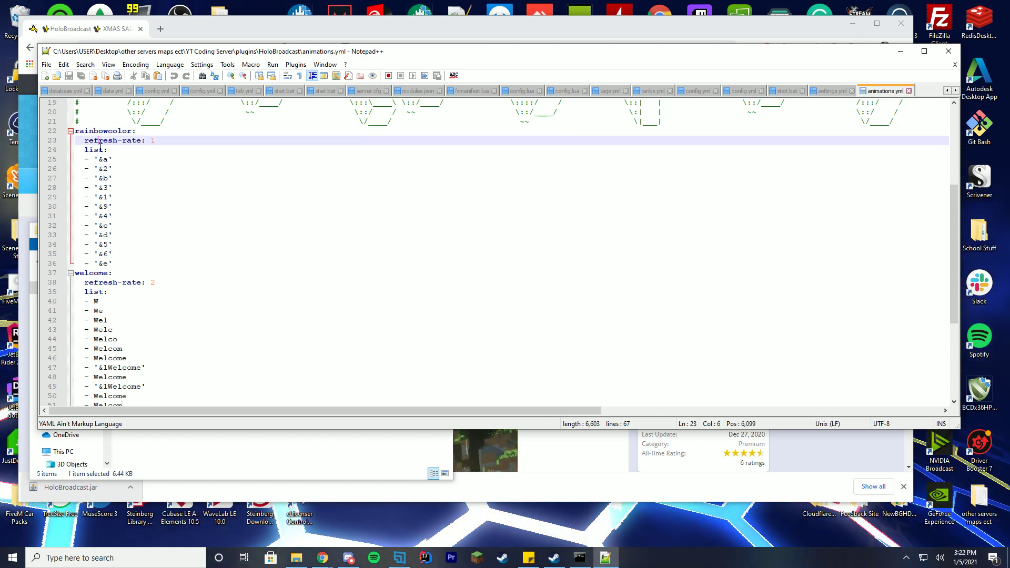
{"action": "key", "text": "Down"}
{"action": "scroll", "coordinate": [200, 211], "scroll_direction": "down", "scroll_amount": 5}
{"action": "scroll", "coordinate": [208, 212], "scroll_direction": "down", "scroll_amount": 1}
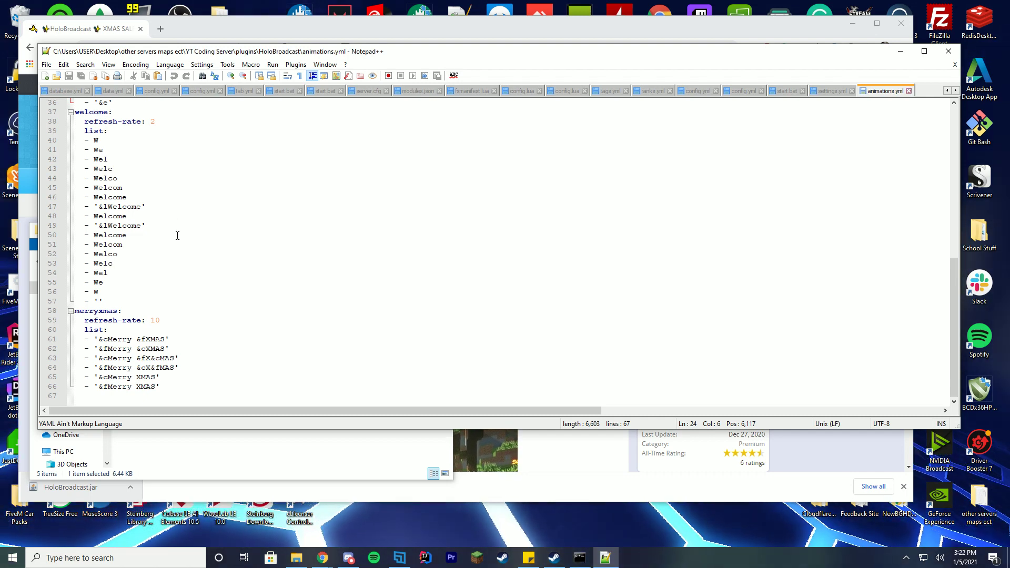
- Walk through the welcome animation frames from W, We, Wel up to Welc
{"action": "left_click_drag", "start_coordinate": [128, 299], "coordinate": [32, 110]}
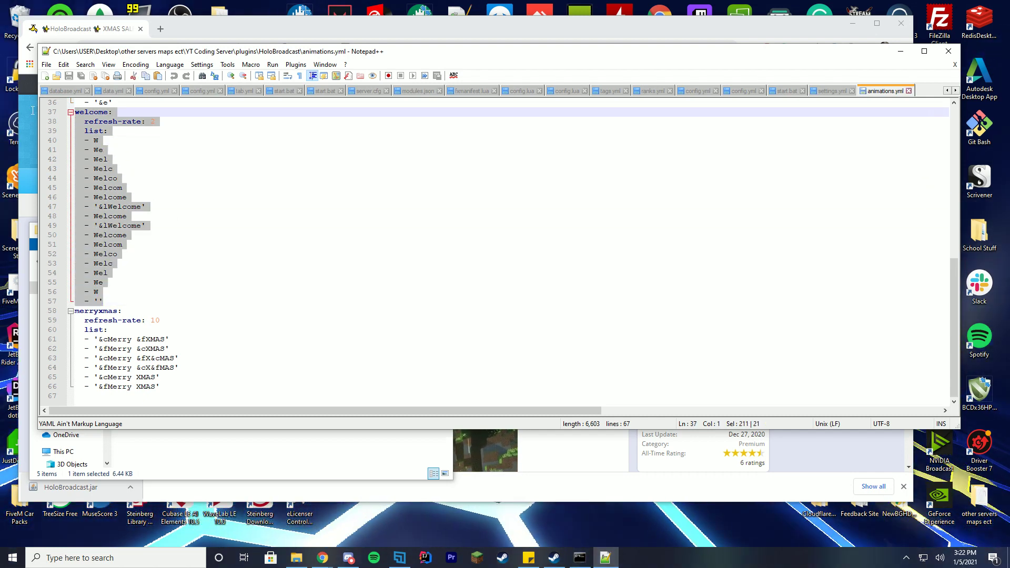
{"action": "left_click", "coordinate": [110, 152]}
{"action": "left_click", "coordinate": [109, 141]}
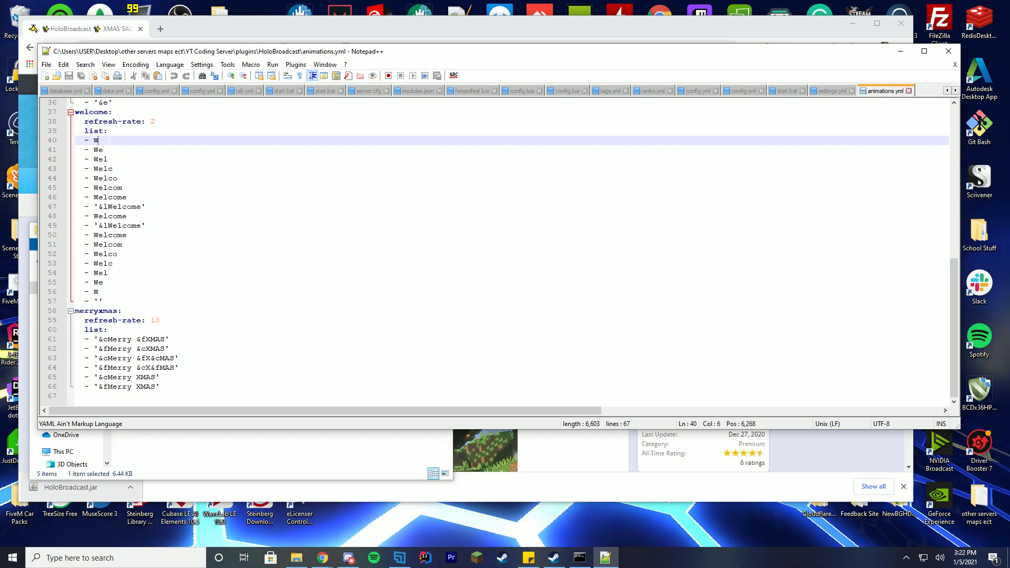
{"action": "left_click", "coordinate": [110, 152]}
{"action": "left_click", "coordinate": [119, 161]}
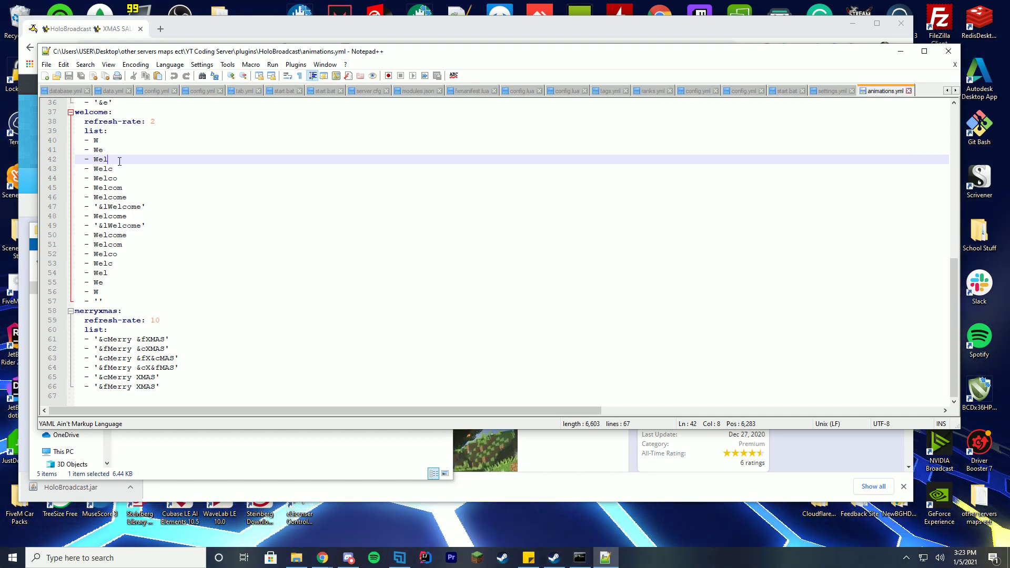
{"action": "left_click", "coordinate": [252, 265]}
{"action": "left_click", "coordinate": [237, 294]}
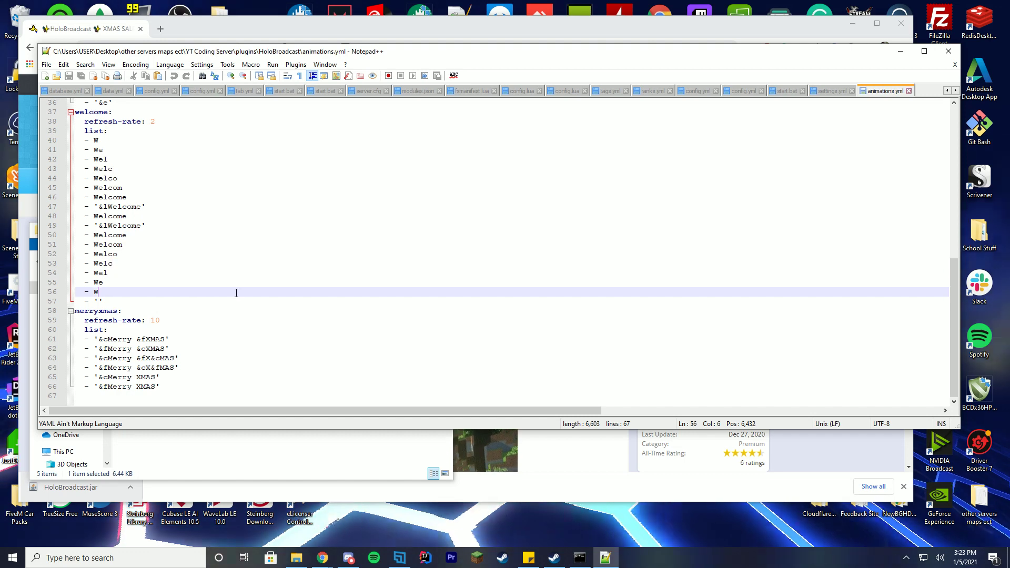
- Highlight the merryxmas animation block and start a new line after its Merry XMAS frame
{"action": "left_click", "coordinate": [300, 563]}
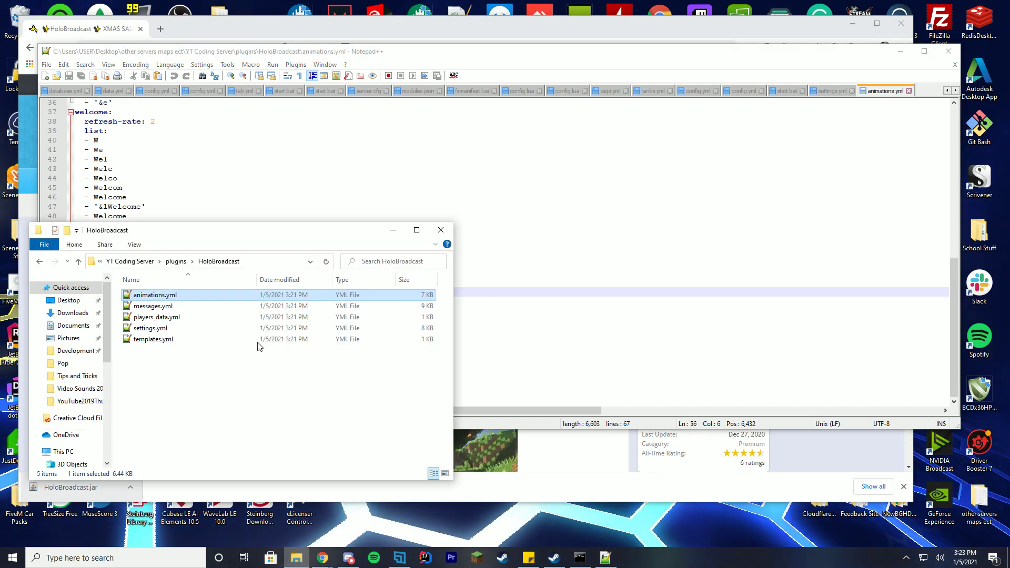
{"action": "left_click", "coordinate": [151, 289]}
{"action": "left_click_drag", "start_coordinate": [174, 388], "coordinate": [75, 311]}
{"action": "key", "text": "ctrl+c"}
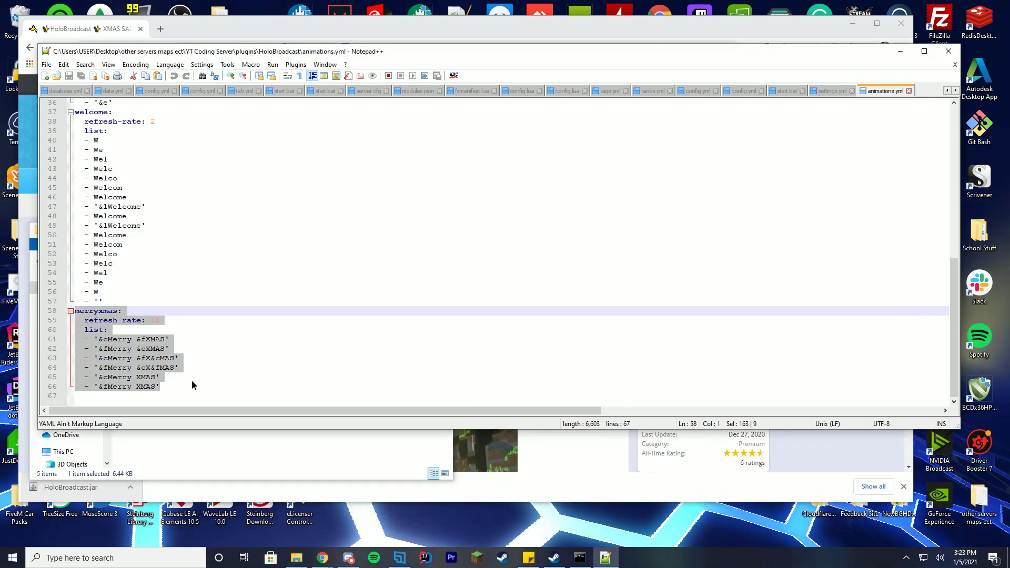
{"action": "left_click", "coordinate": [192, 379]}
{"action": "key", "text": "Return"}
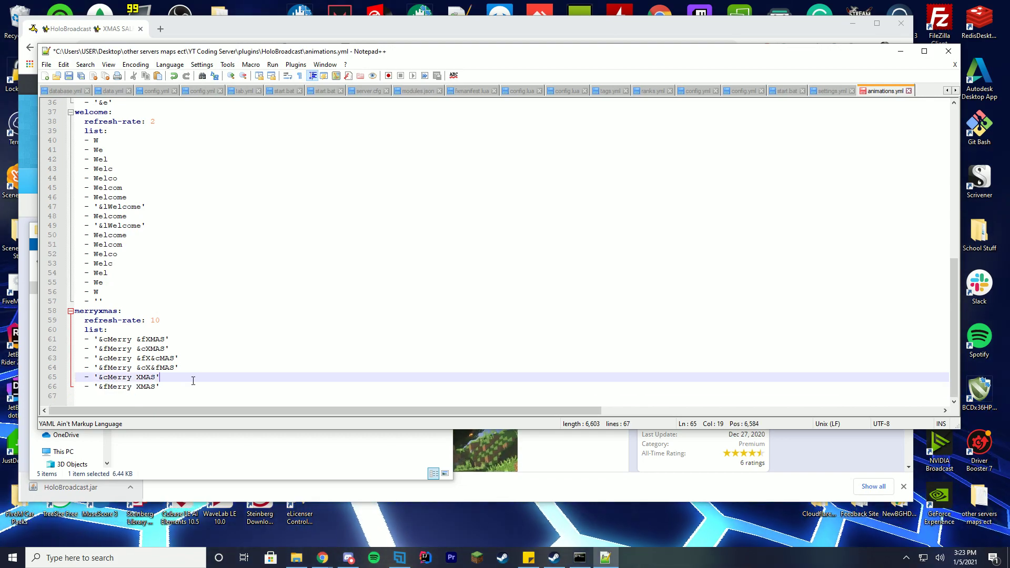
- Duplicate the merryxmas block below itself and rename the copy testmerryxmas
{"action": "key", "text": "ctrl+shift+Down"}
{"action": "key", "text": "F11"}
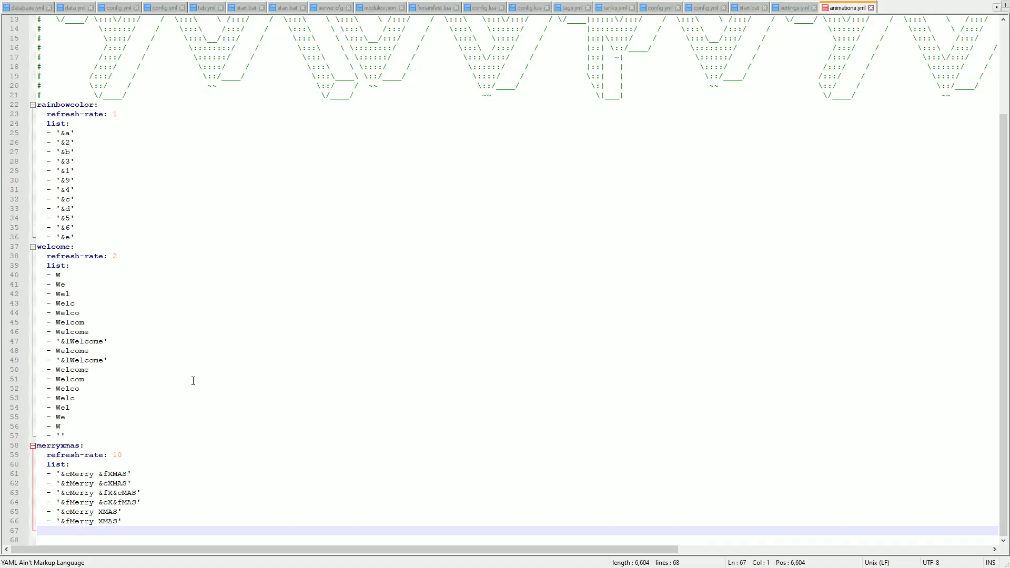
{"action": "key", "text": "ctrl+v"}
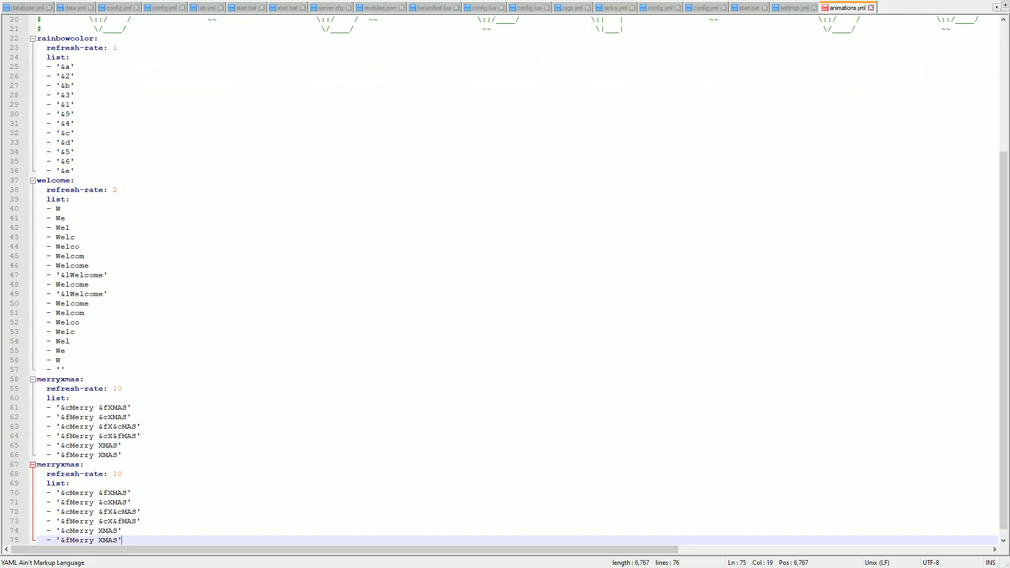
{"action": "double_click", "coordinate": [61, 464]}
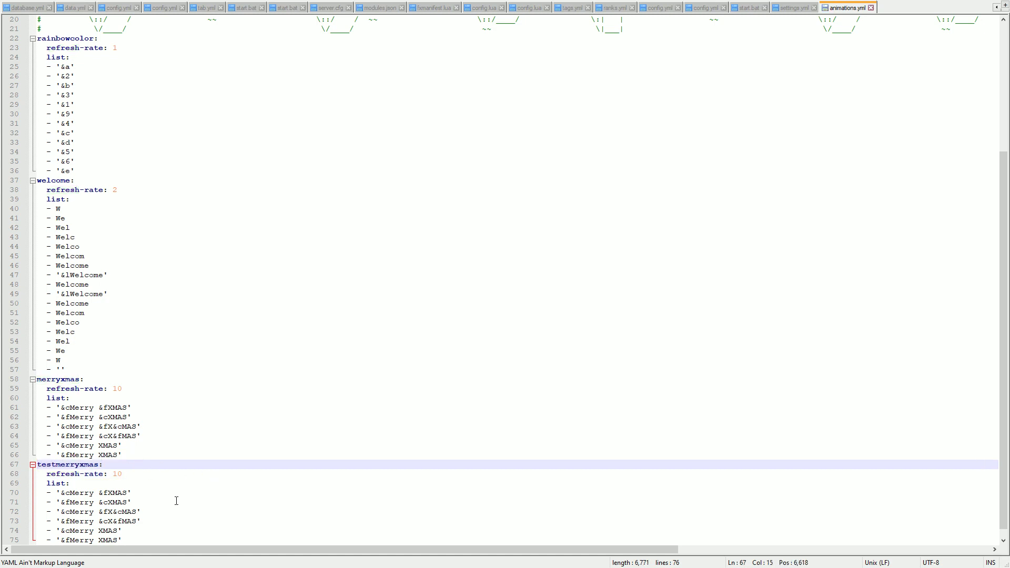
- Insert Test after the color codes in the copy's first three Merry frames
{"action": "left_click", "coordinate": [69, 493]}
{"action": "type", "text": "Test"}
{"action": "left_click", "coordinate": [71, 503]}
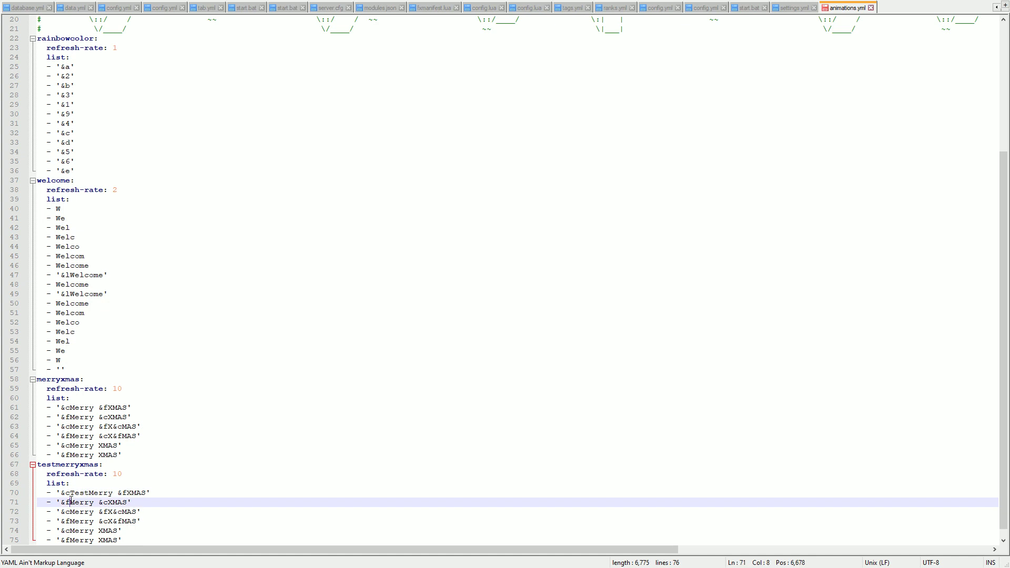
{"action": "type", "text": "Test"}
{"action": "left_click", "coordinate": [74, 512]}
{"action": "type", "text": "Test"}
{"action": "left_click", "coordinate": [74, 524]}
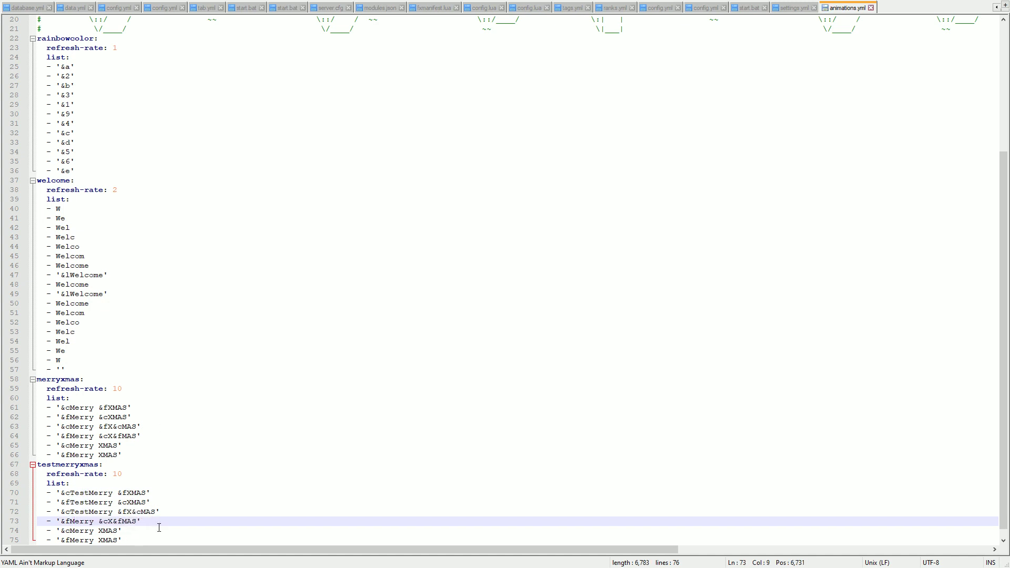
{"action": "left_click", "coordinate": [720, 201]}
{"action": "key", "text": "F11"}
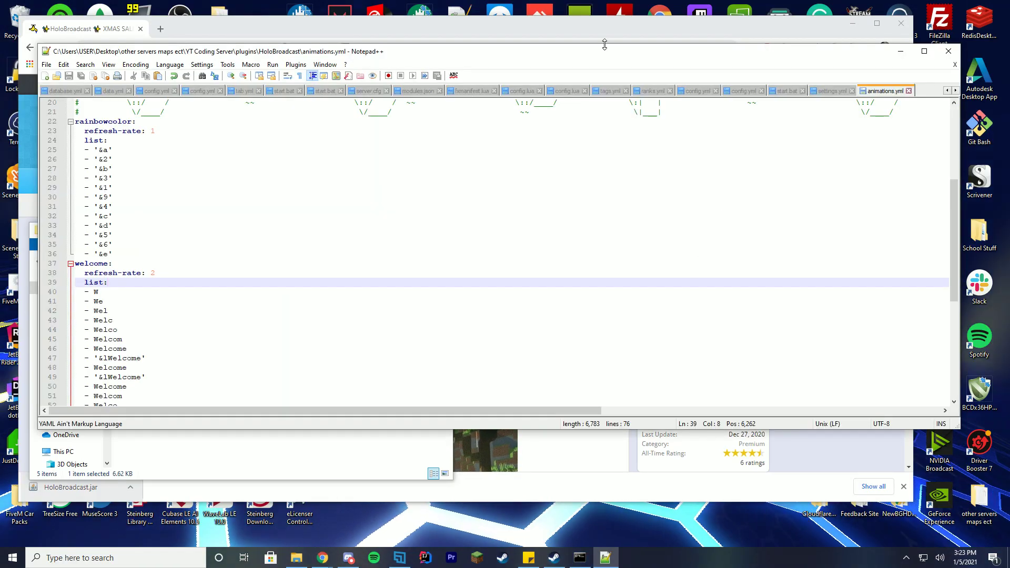
- Open and scroll through messages.yml, then open players_data.yml in Notepad++
{"action": "left_click", "coordinate": [291, 473]}
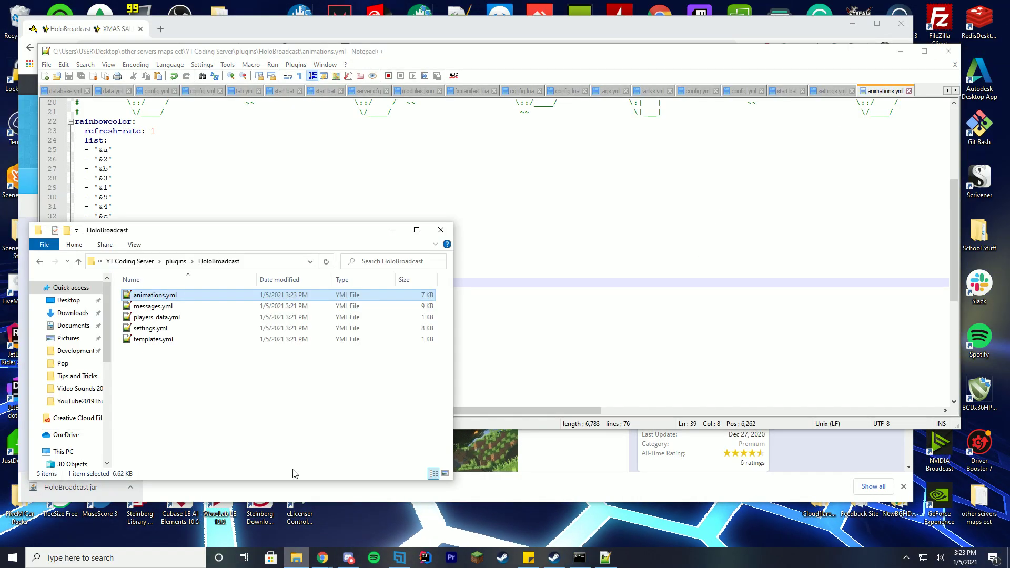
{"action": "left_click", "coordinate": [183, 311]}
{"action": "double_click", "coordinate": [183, 311]}
{"action": "scroll", "coordinate": [418, 247], "scroll_direction": "down", "scroll_amount": 5}
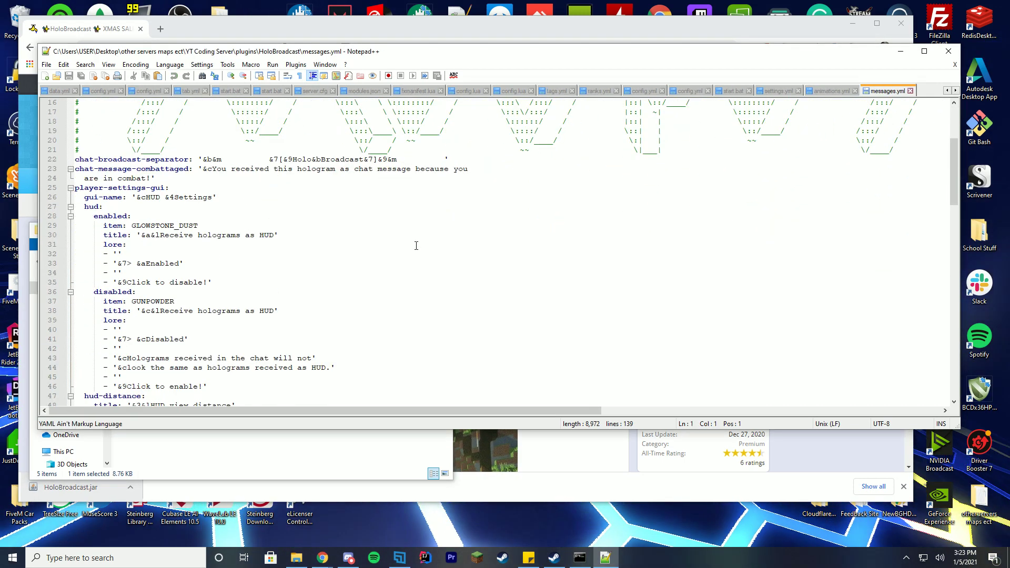
{"action": "scroll", "coordinate": [426, 258], "scroll_direction": "down", "scroll_amount": 14}
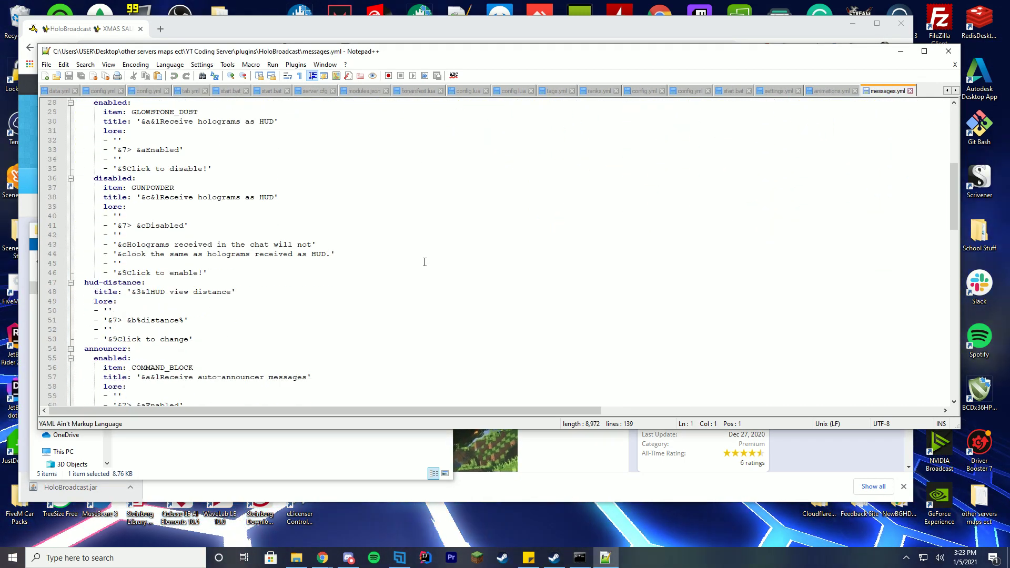
{"action": "scroll", "coordinate": [431, 253], "scroll_direction": "down", "scroll_amount": 9}
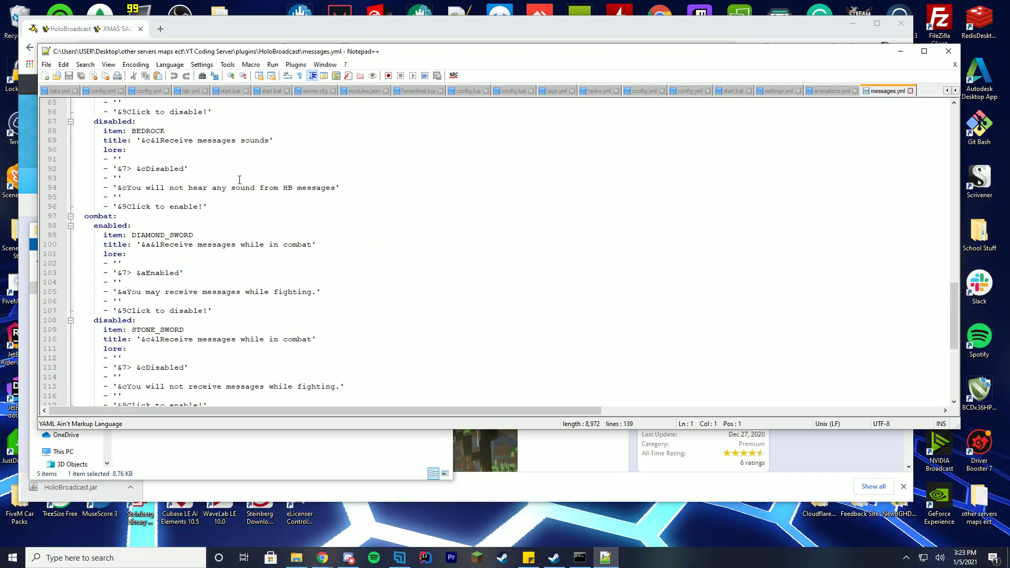
{"action": "scroll", "coordinate": [269, 187], "scroll_direction": "down", "scroll_amount": 8}
{"action": "left_click", "coordinate": [291, 439]}
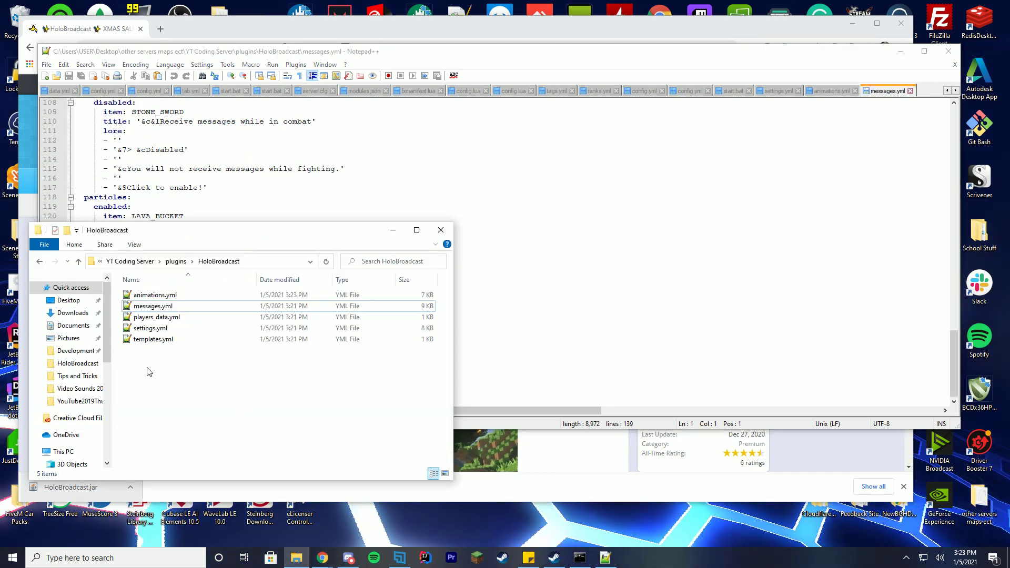
{"action": "double_click", "coordinate": [163, 318]}
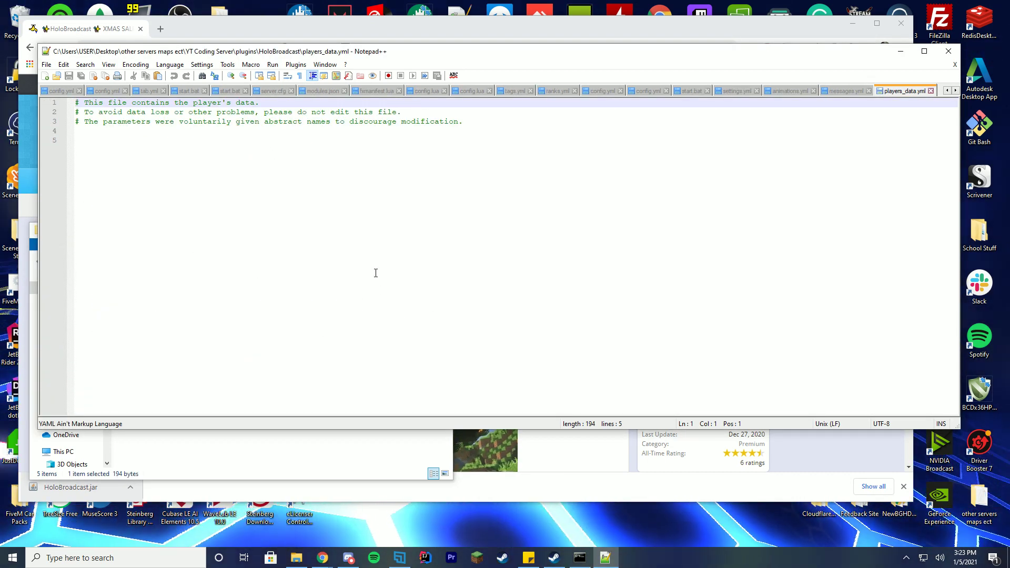
- Open templates.yml in Notepad++, inspect its test and messagetemplate lines, then minimize the editor
{"action": "left_click", "coordinate": [289, 432]}
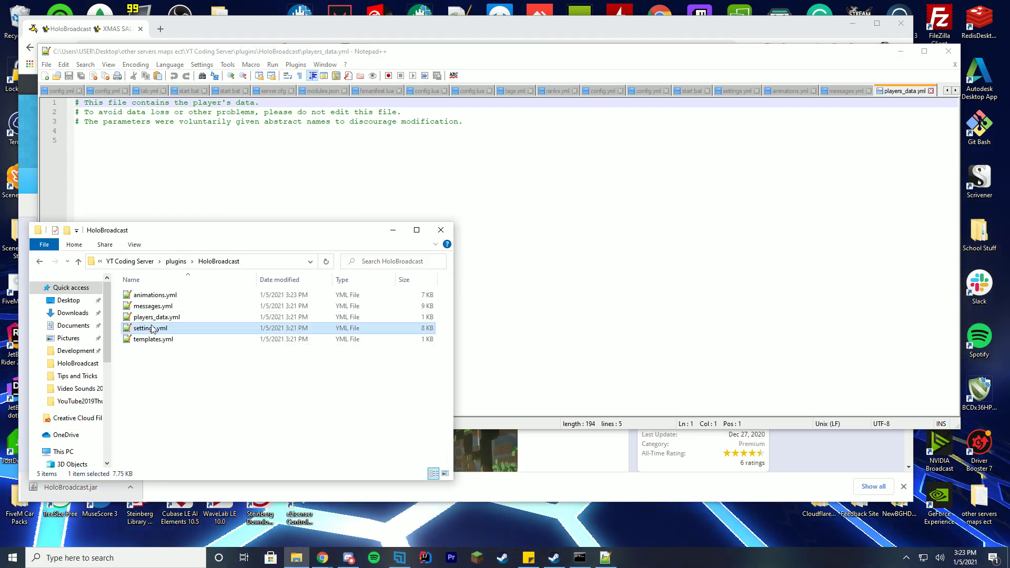
{"action": "double_click", "coordinate": [152, 340]}
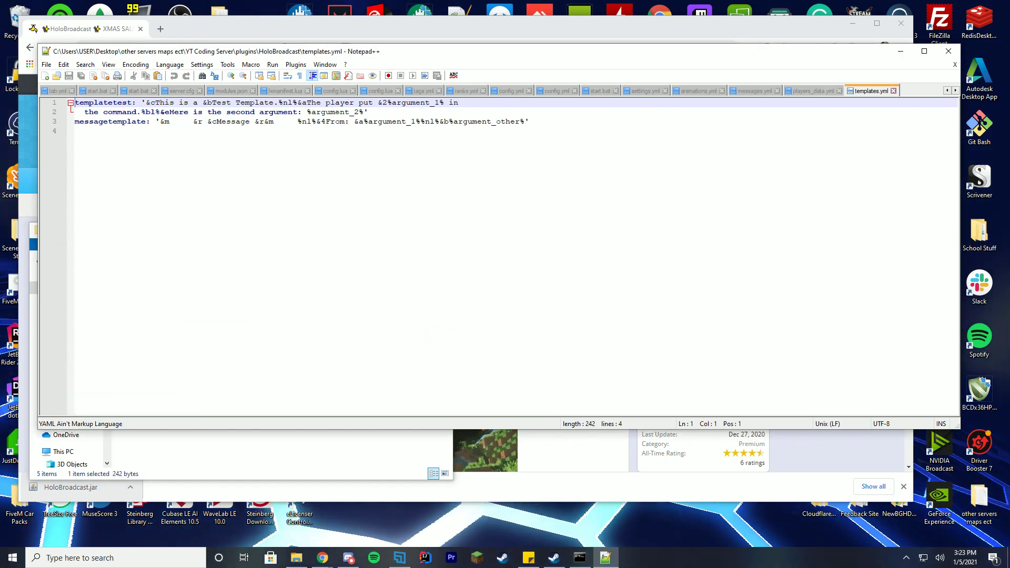
{"action": "left_click", "coordinate": [379, 112]}
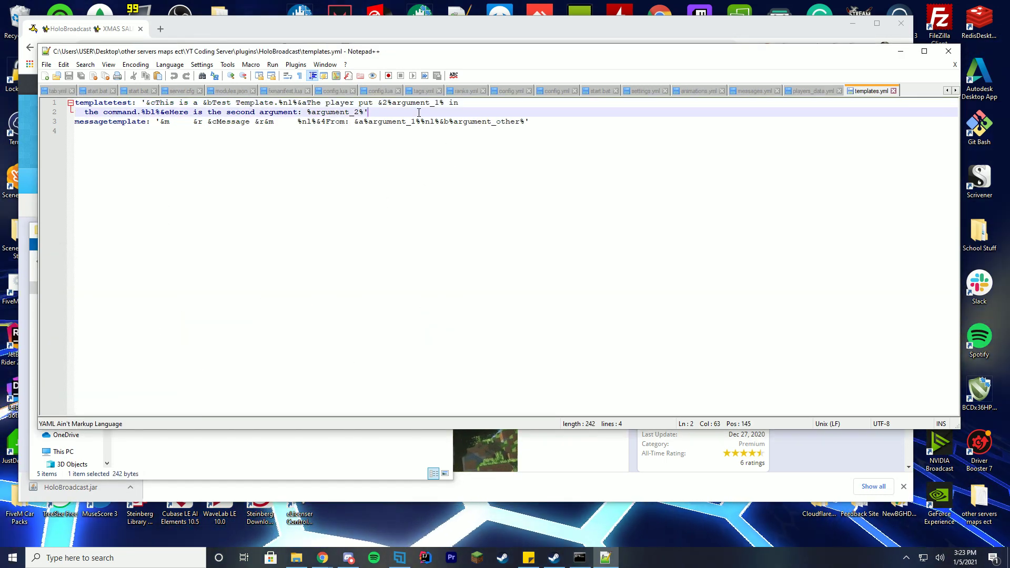
{"action": "left_click", "coordinate": [97, 121]}
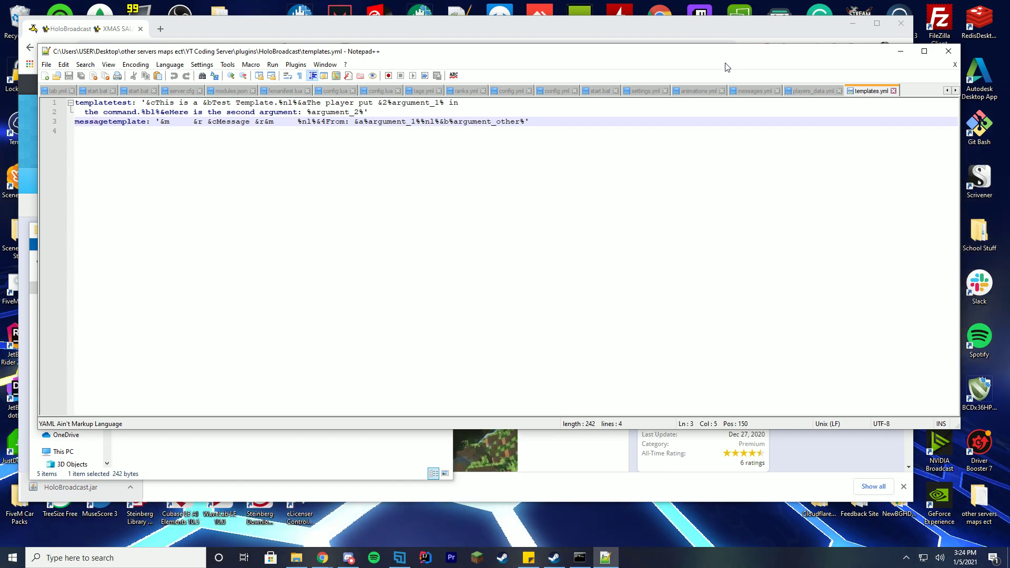
{"action": "left_click", "coordinate": [900, 51]}
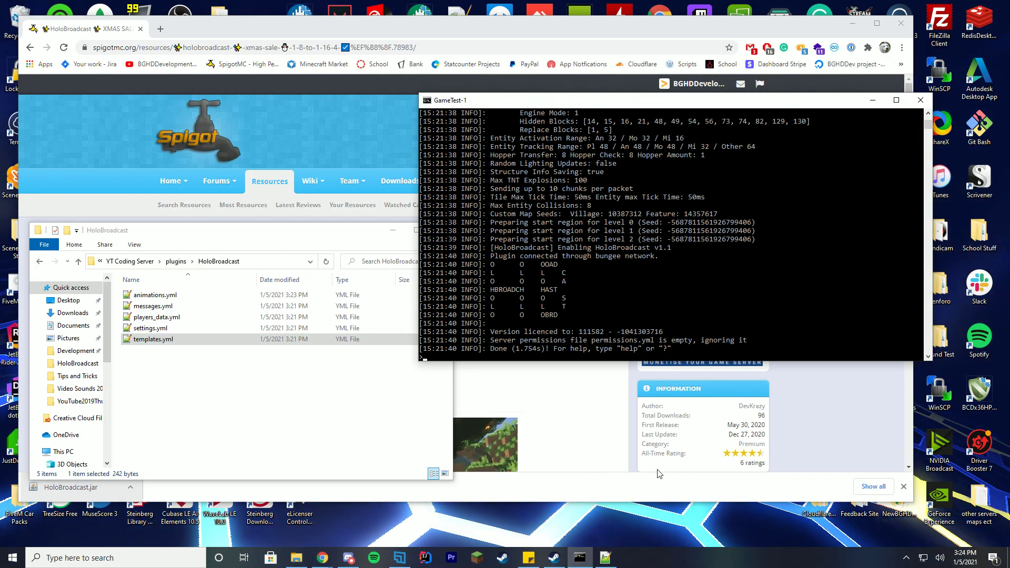
- Join the test server from Minecraft's multiplayer list once HoloBroadcast v1.1 is enabled
{"action": "left_click", "coordinate": [354, 395]}
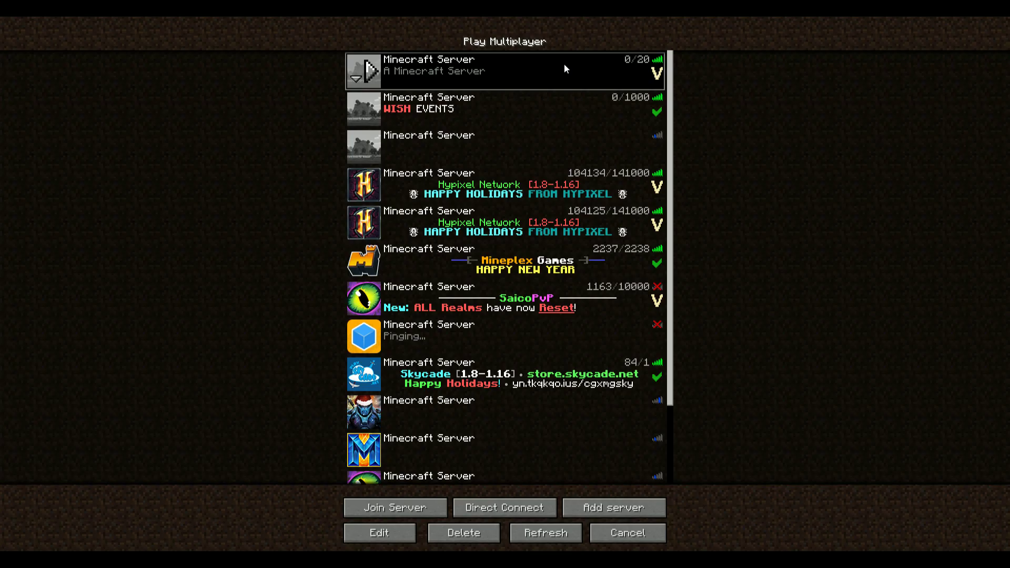
{"action": "double_click", "coordinate": [565, 66]}
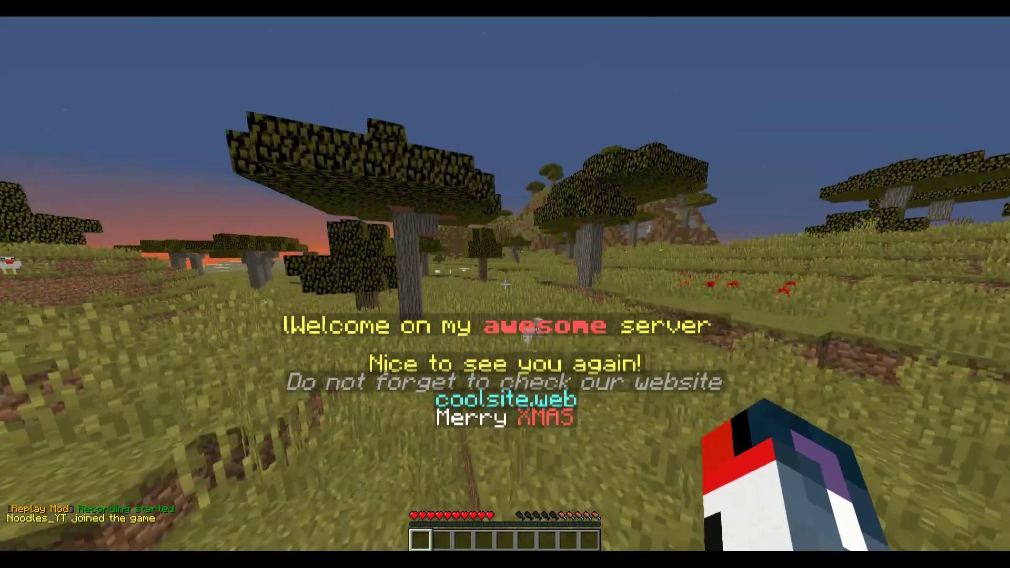
- Walk past the welcome hologram across the savanna to the lake shore as the hologram fades
{"action": "key", "text": "w"}
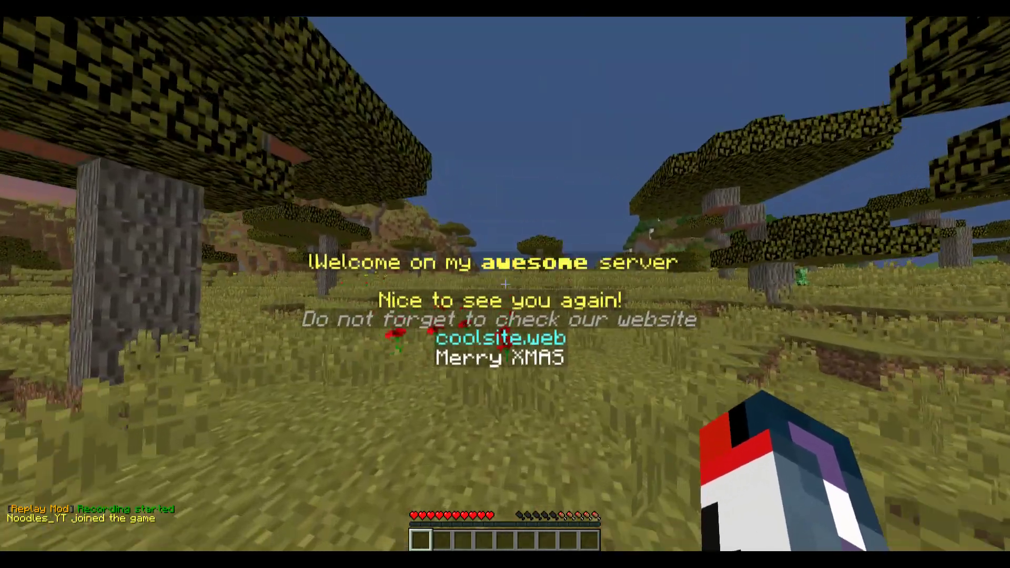
{"action": "key", "text": "w"}
{"action": "key", "text": "w"}
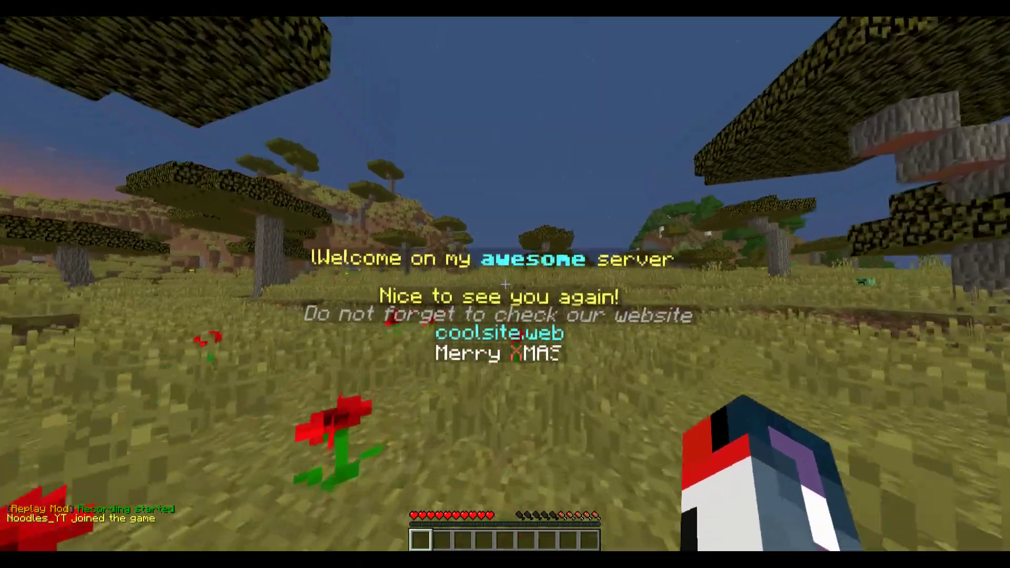
{"action": "key", "text": "w"}
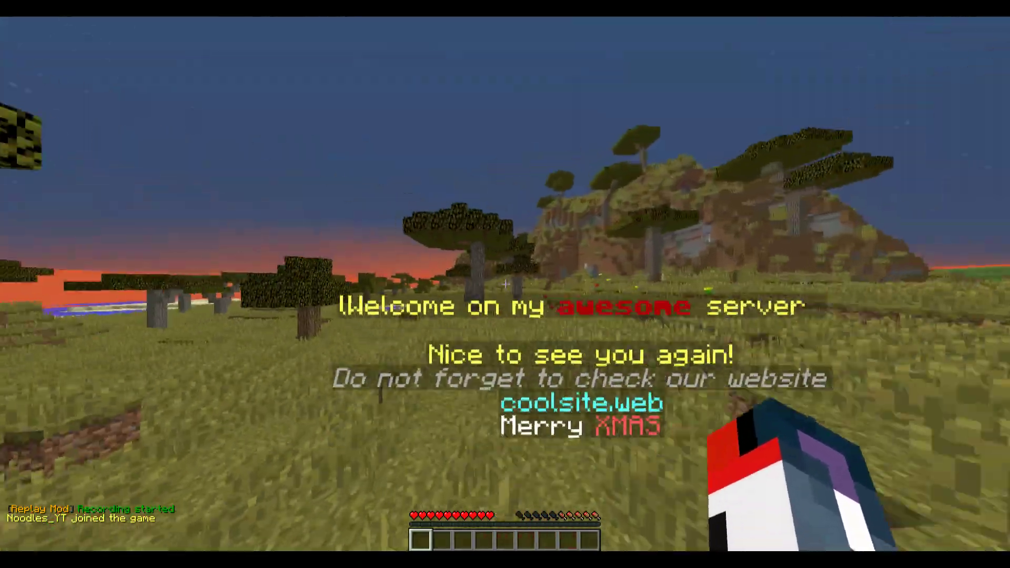
{"action": "key", "text": "w"}
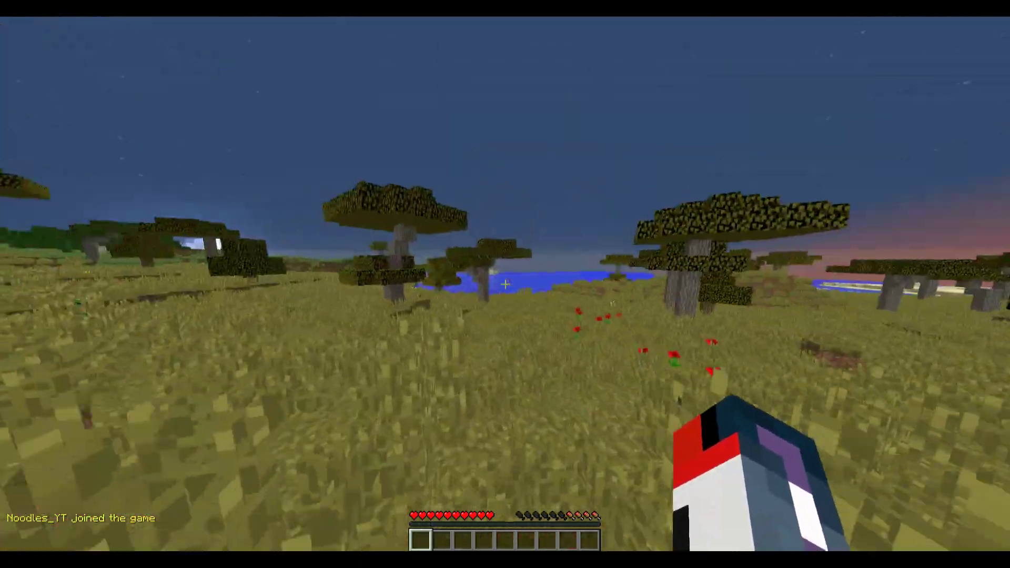
{"action": "key", "text": "w"}
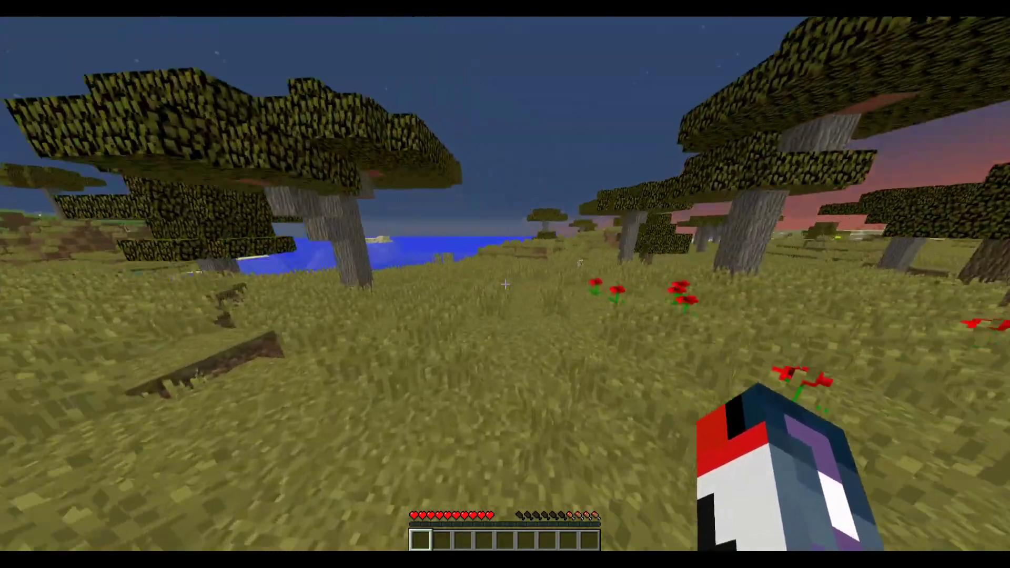
{"action": "key", "text": "w"}
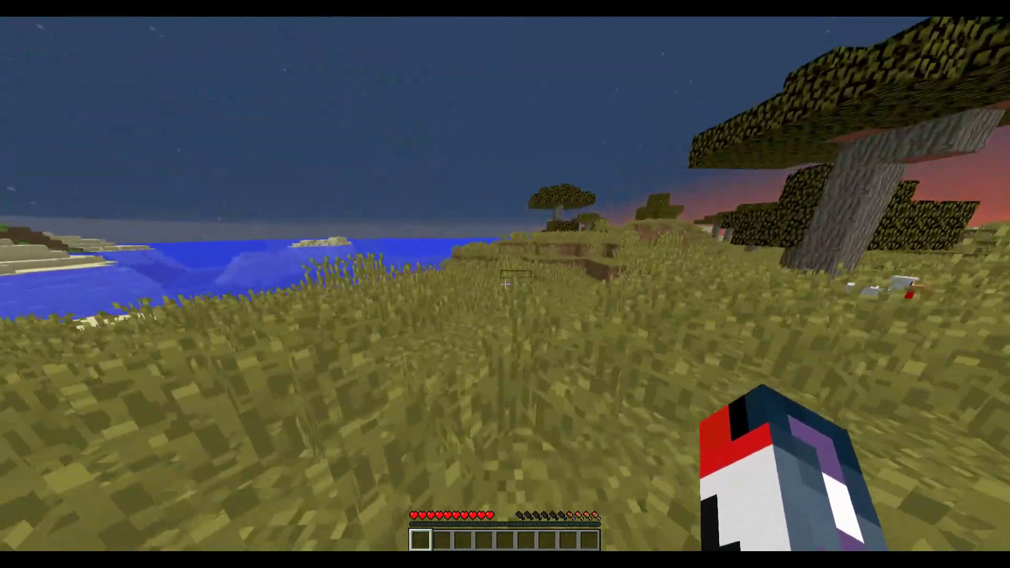
{"action": "key", "text": "w"}
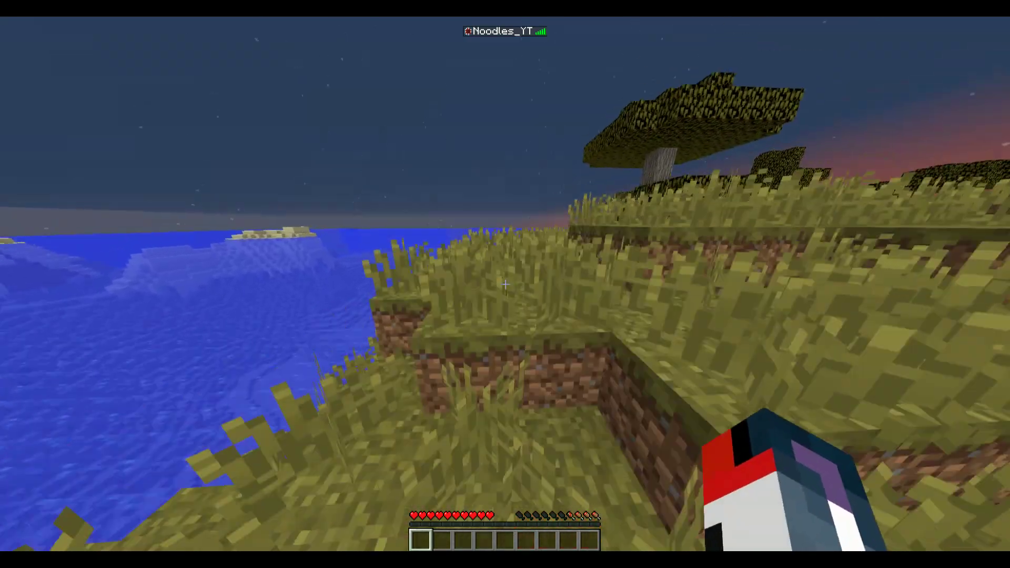